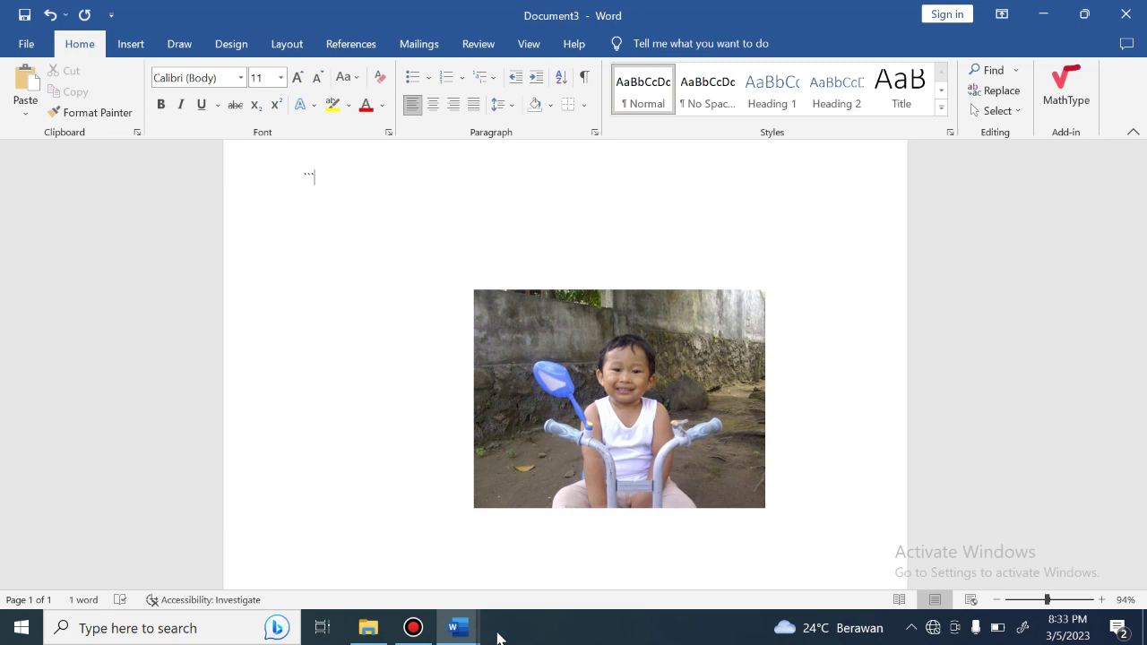
# Switch from the composite preview to the blank Document6 Word window
pyautogui.click(531, 587)
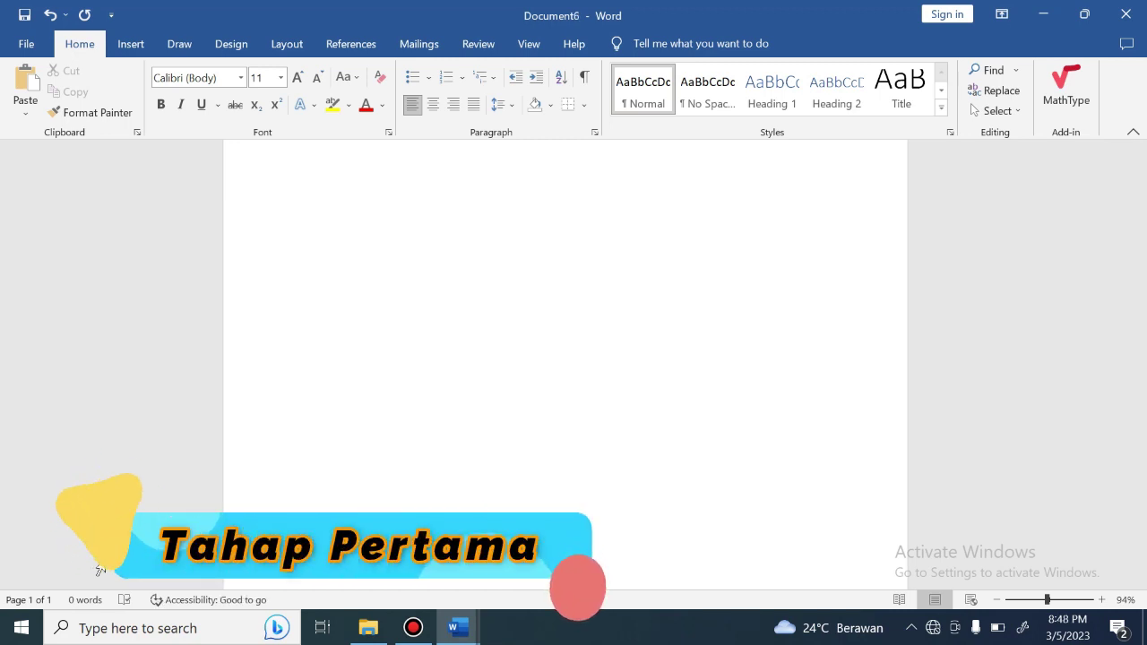
# Insert Airmadidi-20121014-00559.jpg, the child-on-tricycle photo, from this device
pyautogui.click(131, 44)
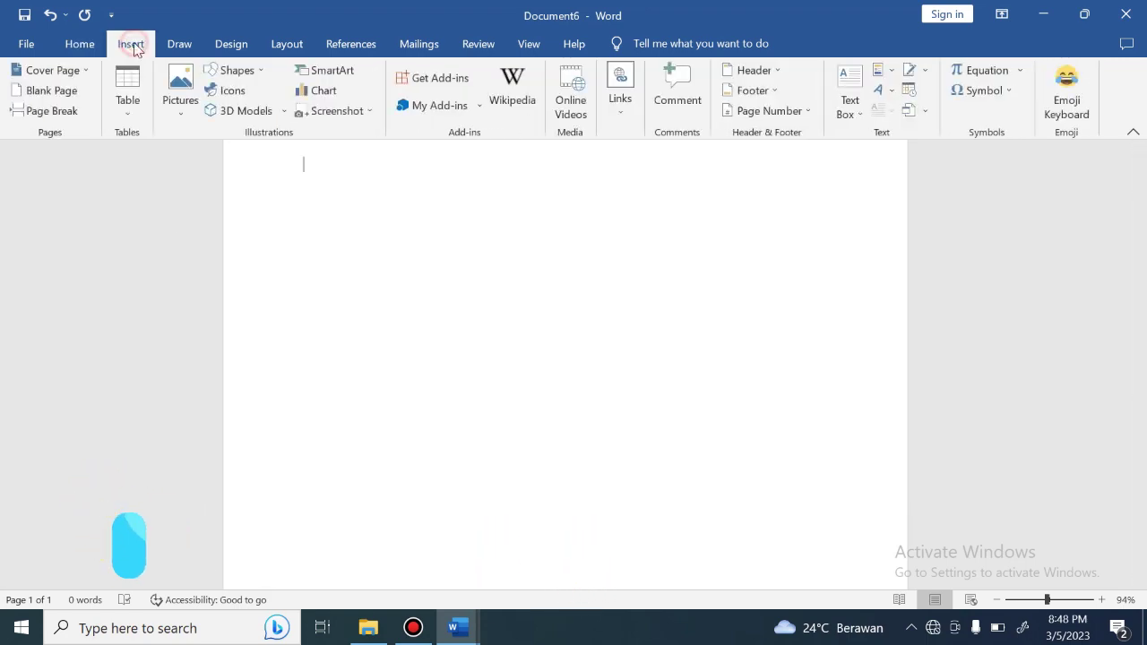
pyautogui.click(186, 116)
pyautogui.click(215, 160)
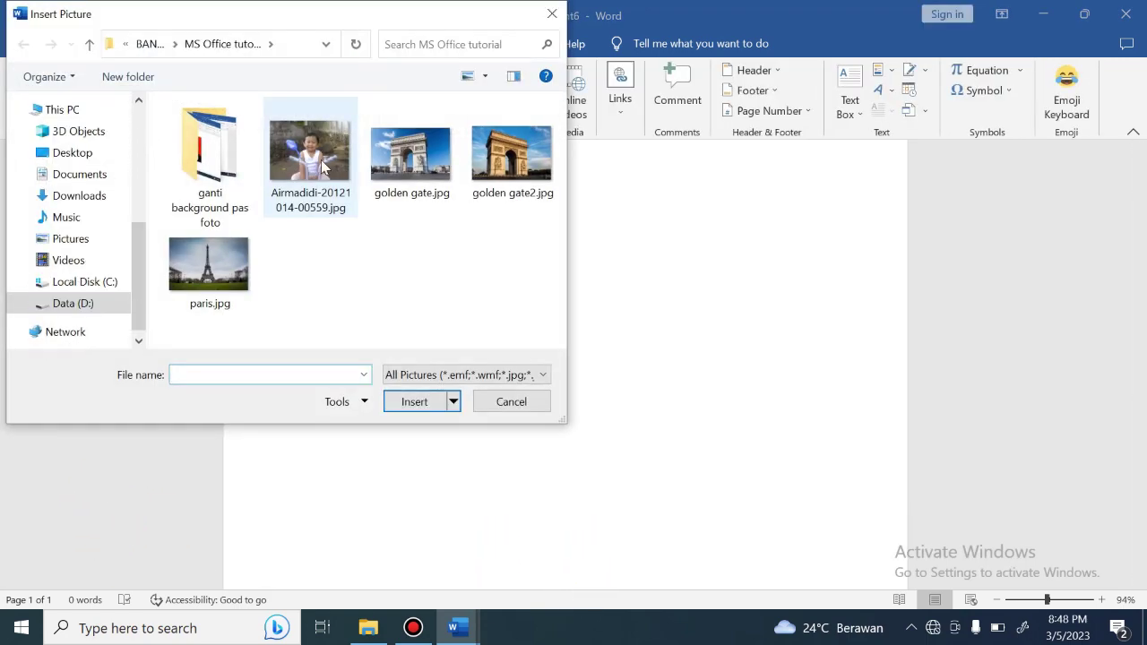
pyautogui.click(310, 162)
pyautogui.click(430, 402)
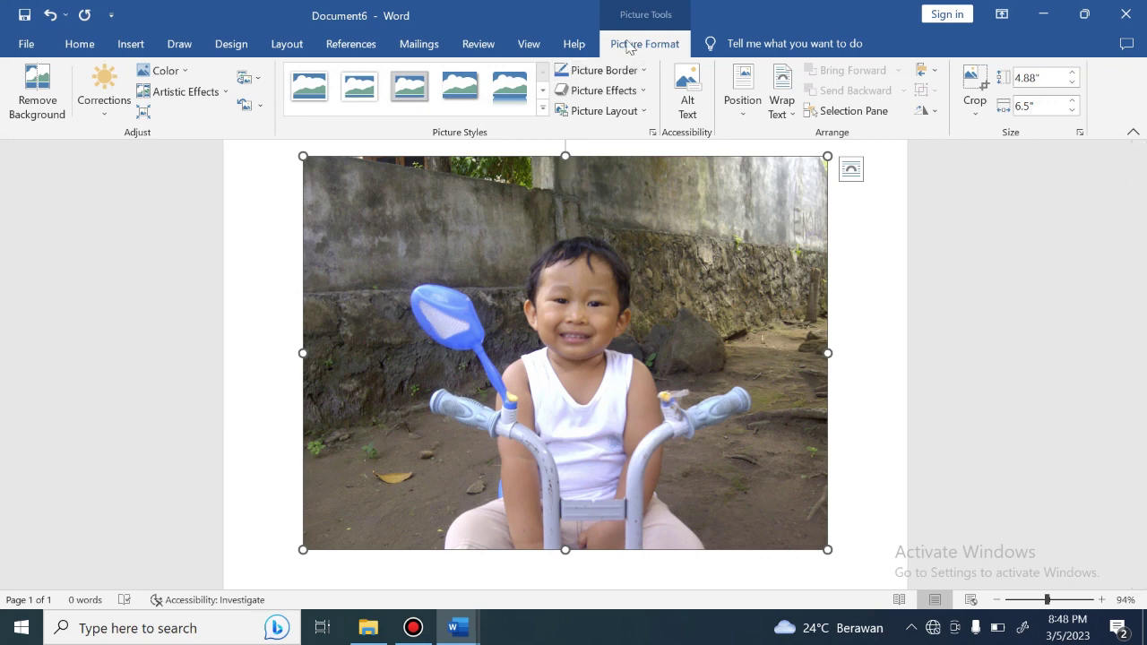
# Start Remove Background and mark the child's legs and hair edges as areas to keep
pyautogui.click(55, 87)
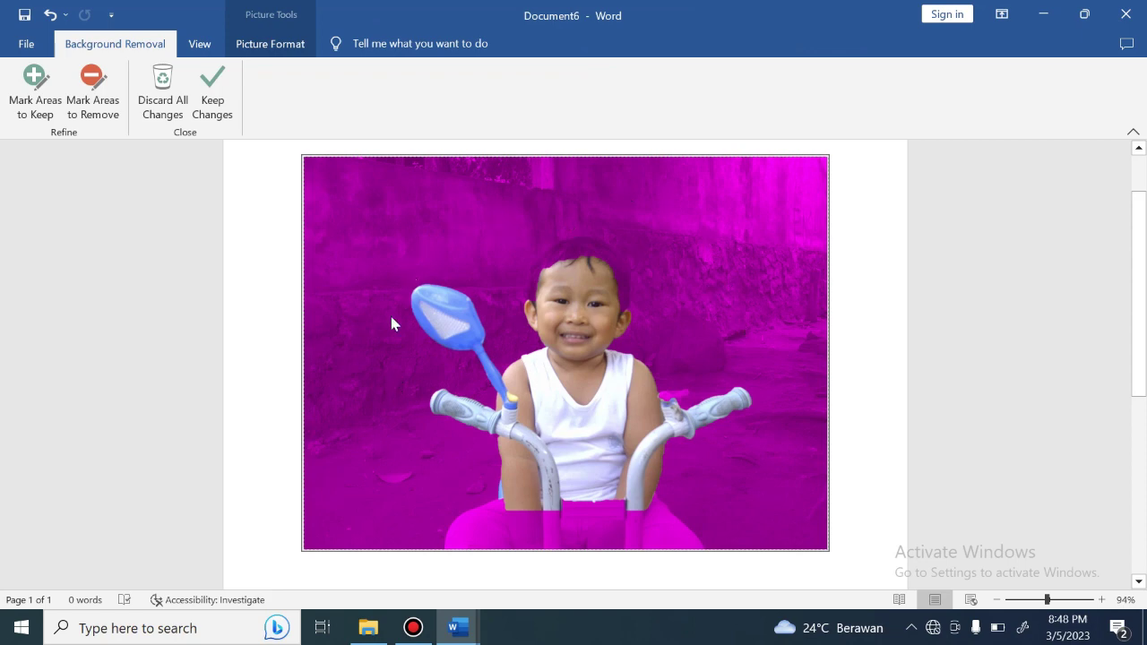
pyautogui.click(49, 80)
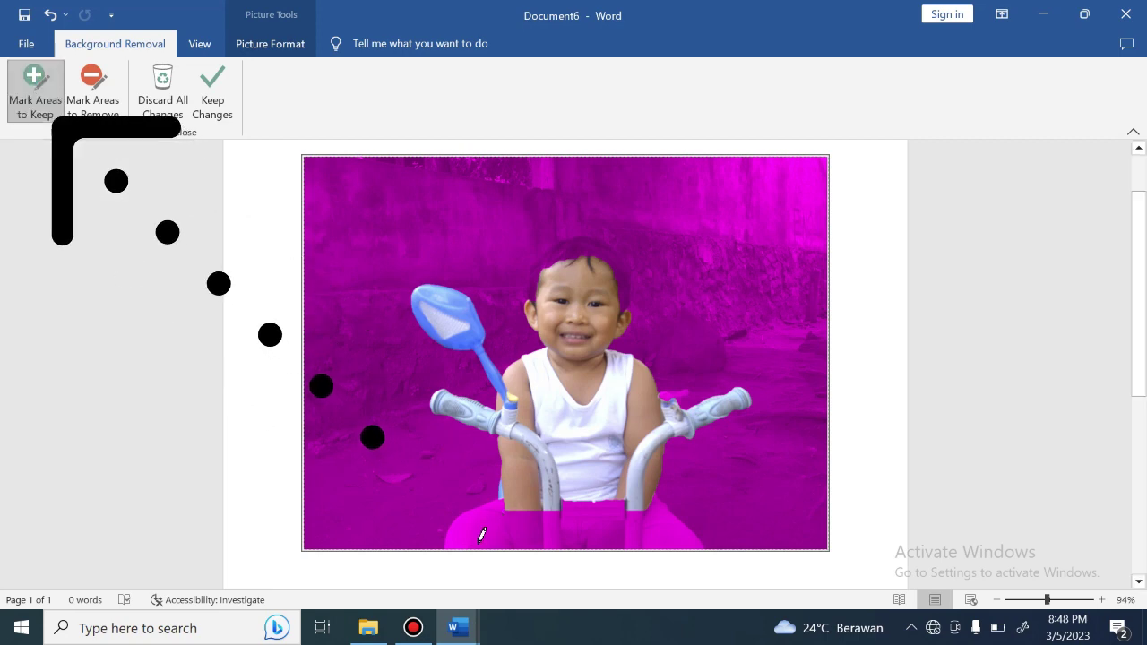
pyautogui.moveTo(478, 541)
pyautogui.mouseDown()
pyautogui.moveTo(562, 509)
pyautogui.moveTo(475, 511)
pyautogui.moveTo(475, 543)
pyautogui.moveTo(581, 540)
pyautogui.mouseUp()
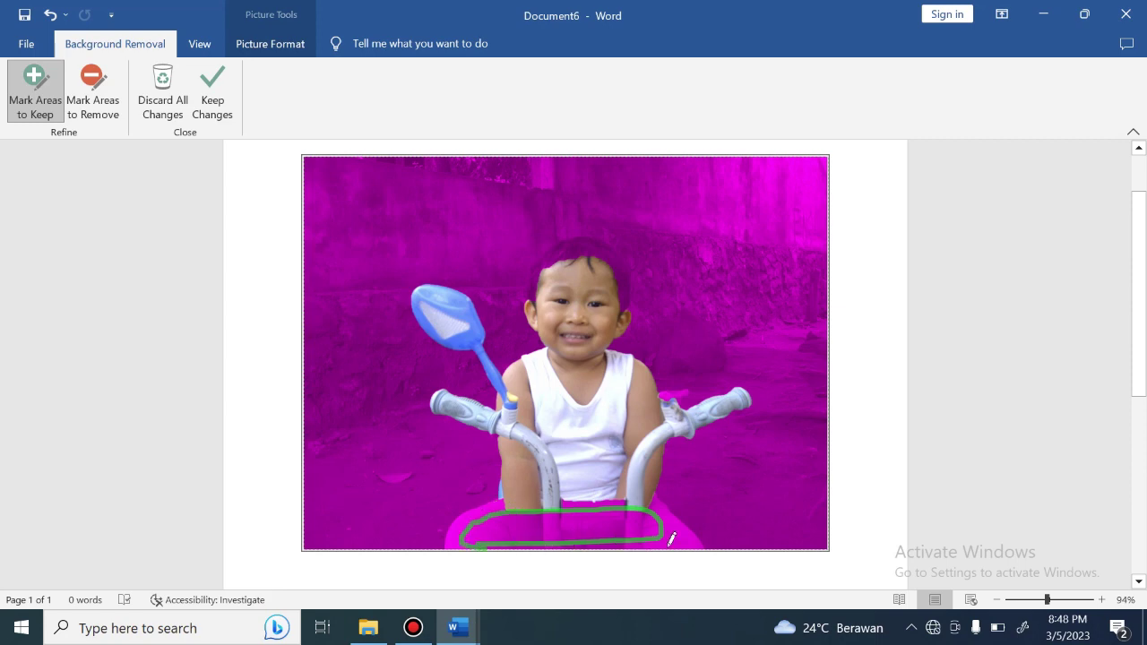
pyautogui.moveTo(670, 542); pyautogui.dragTo(673, 546)
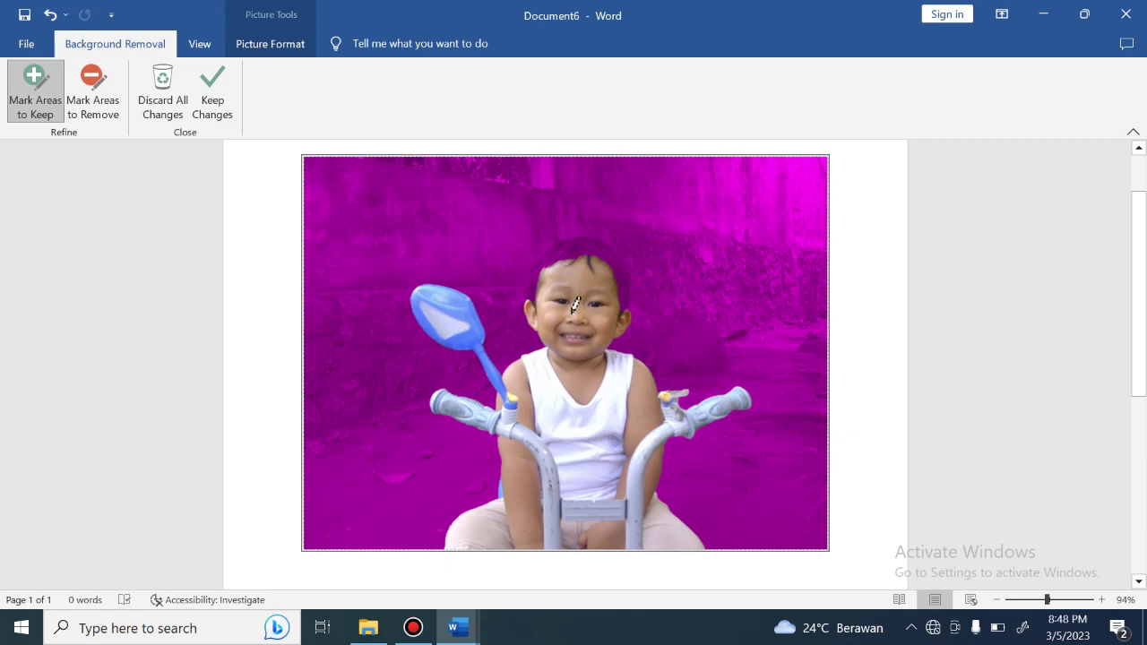
pyautogui.moveTo(629, 294)
pyautogui.mouseDown()
pyautogui.moveTo(577, 239)
pyautogui.moveTo(540, 259)
pyautogui.moveTo(529, 297)
pyautogui.moveTo(548, 293)
pyautogui.mouseUp()
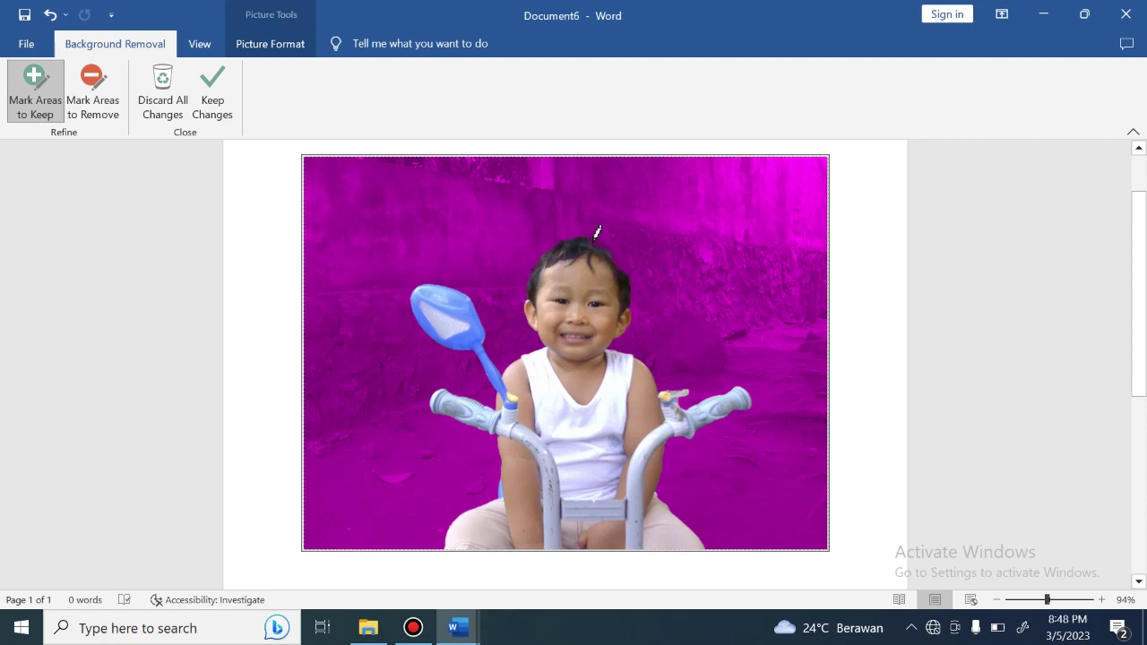
pyautogui.moveTo(595, 239); pyautogui.dragTo(624, 272)
# Keep the background removal and set the picture to Top Left with Square wrapping
pyautogui.click(224, 99)
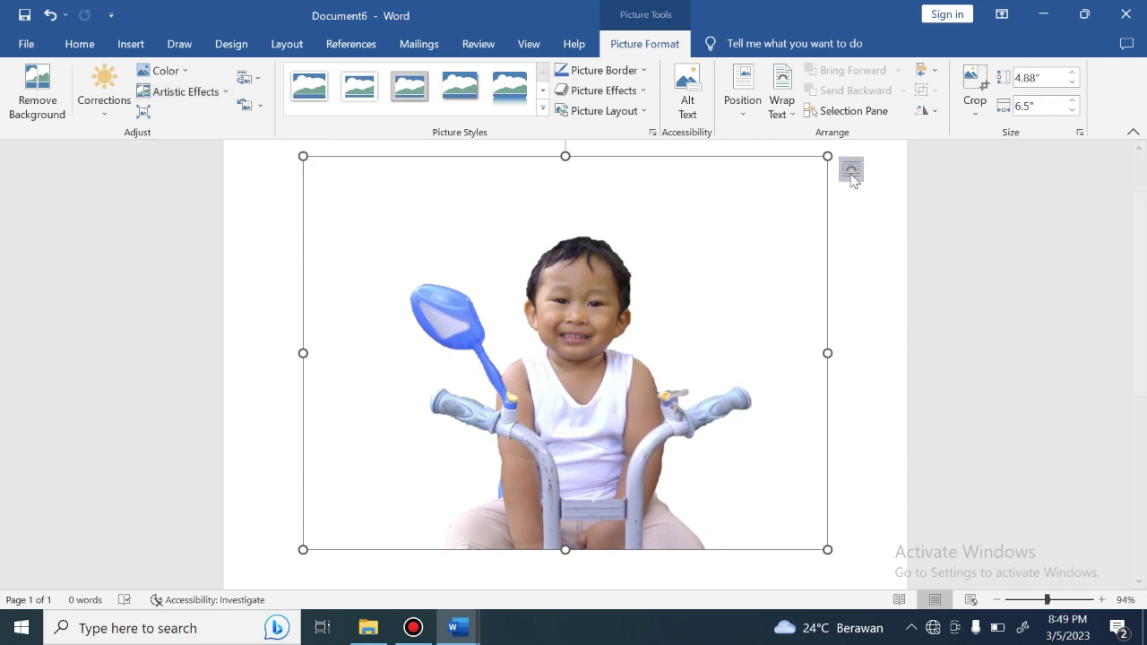
pyautogui.click(751, 115)
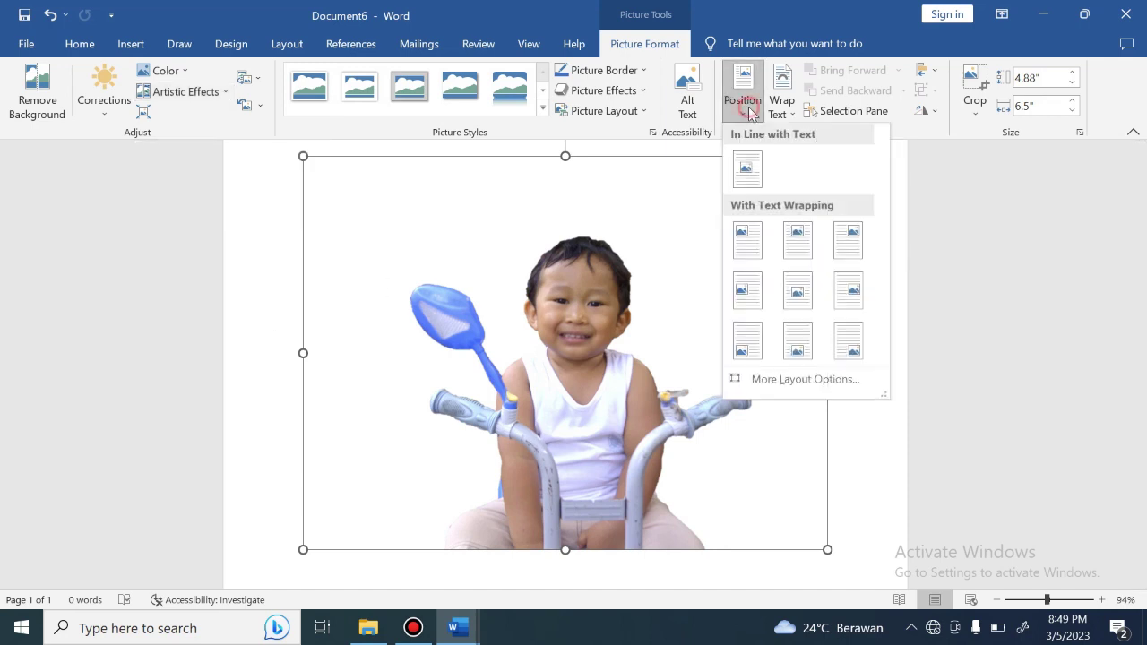
pyautogui.click(749, 245)
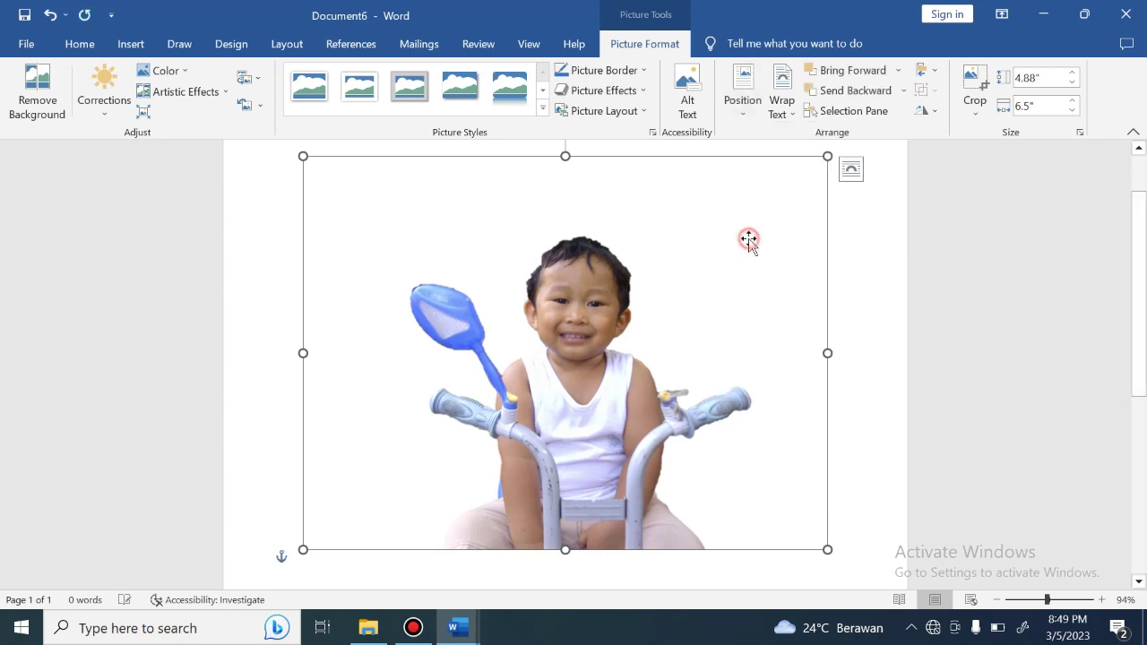
# Shrink the child picture to 3.92 by 5.23 inches and nudge it right
pyautogui.moveTo(648, 338)
pyautogui.mouseDown()
pyautogui.moveTo(725, 290)
pyautogui.moveTo(606, 381)
pyautogui.moveTo(651, 337)
pyautogui.mouseUp()
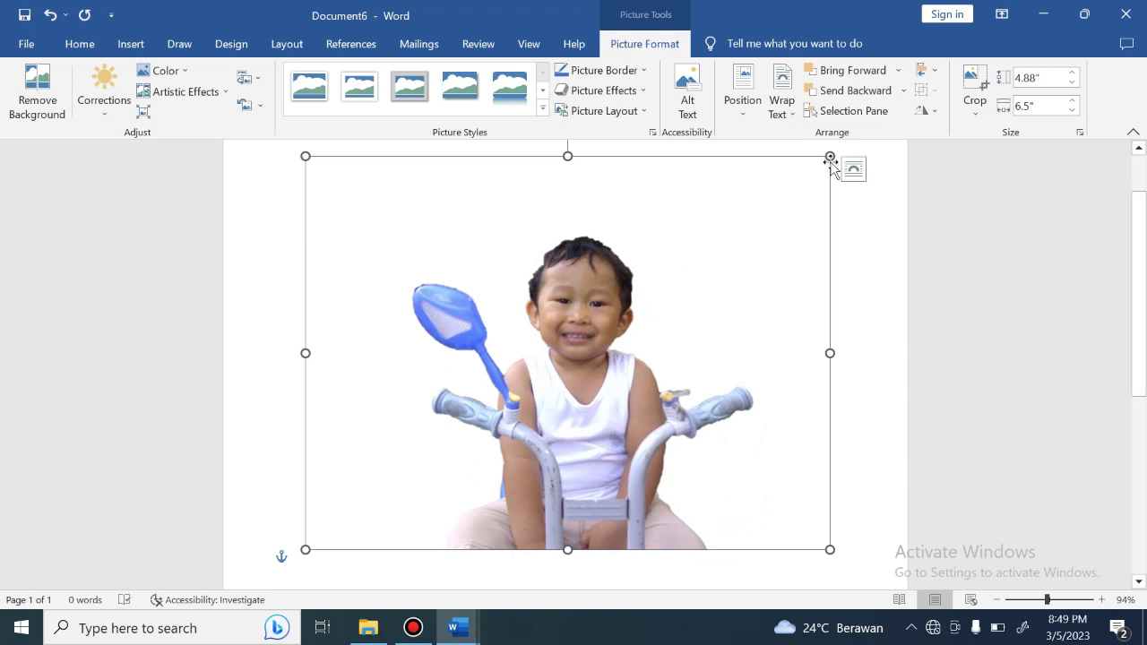
pyautogui.moveTo(830, 156)
pyautogui.mouseDown()
pyautogui.moveTo(739, 246)
pyautogui.moveTo(729, 237)
pyautogui.mouseUp()
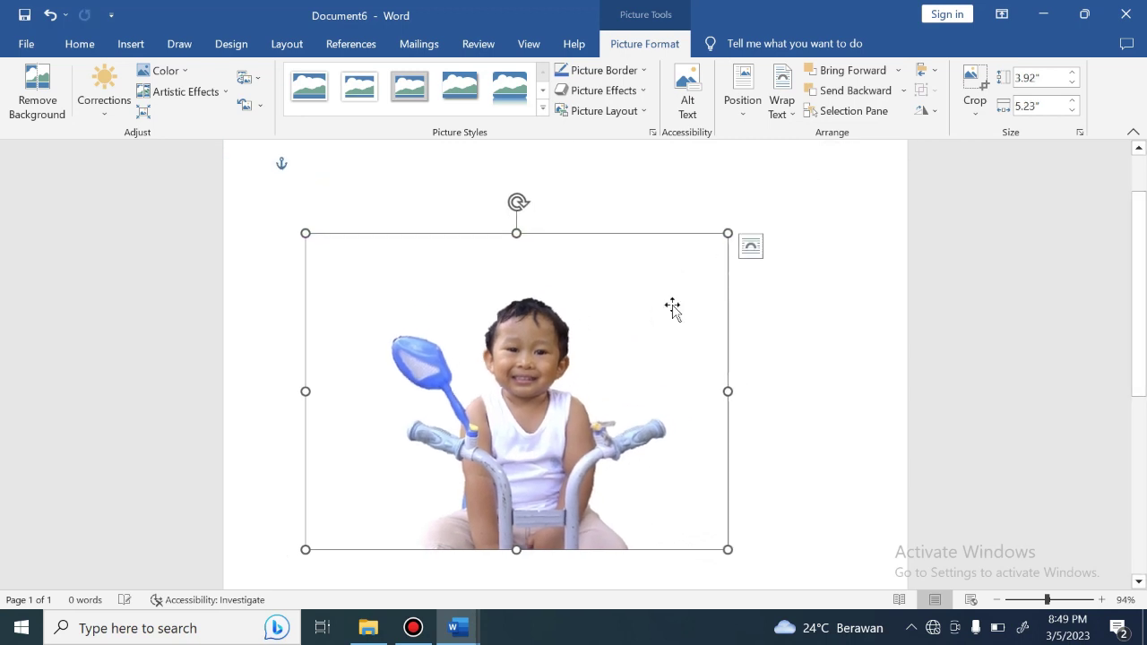
pyautogui.moveTo(583, 384); pyautogui.dragTo(652, 370)
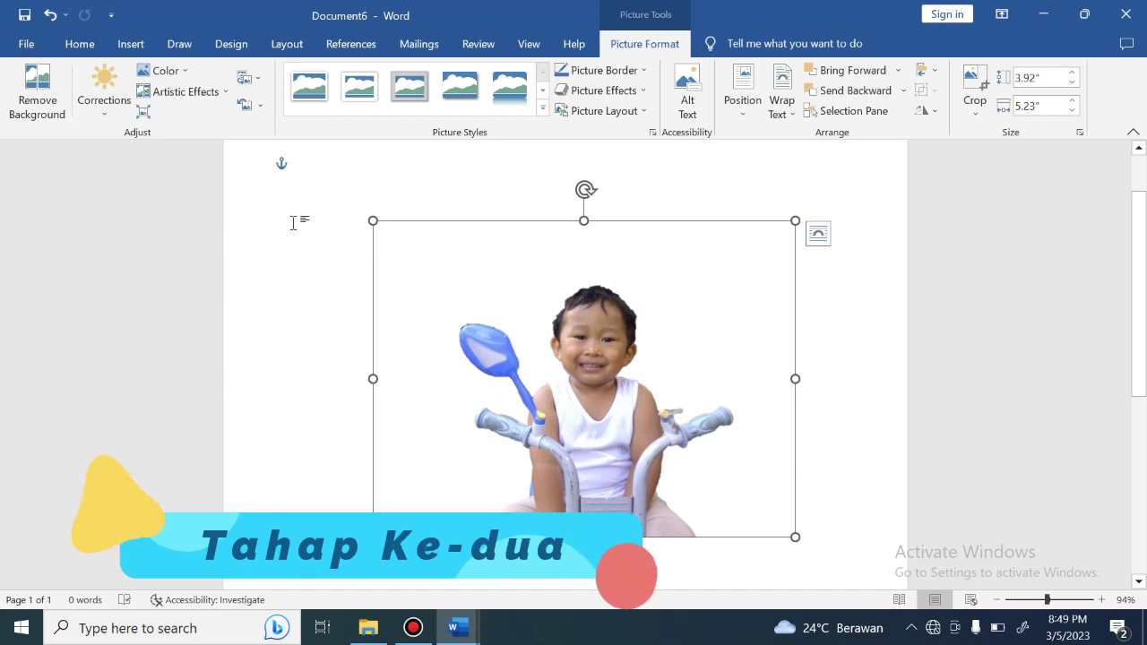
# Insert paris.jpg, the Eiffel Tower photo, from this device
pyautogui.click(131, 43)
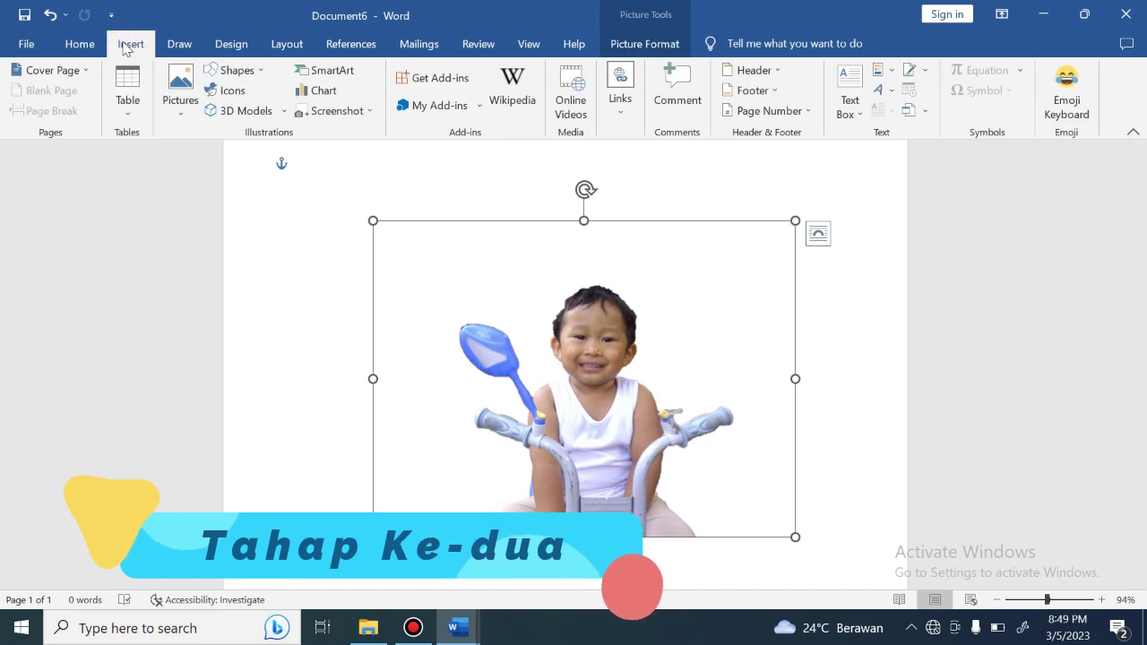
pyautogui.click(183, 109)
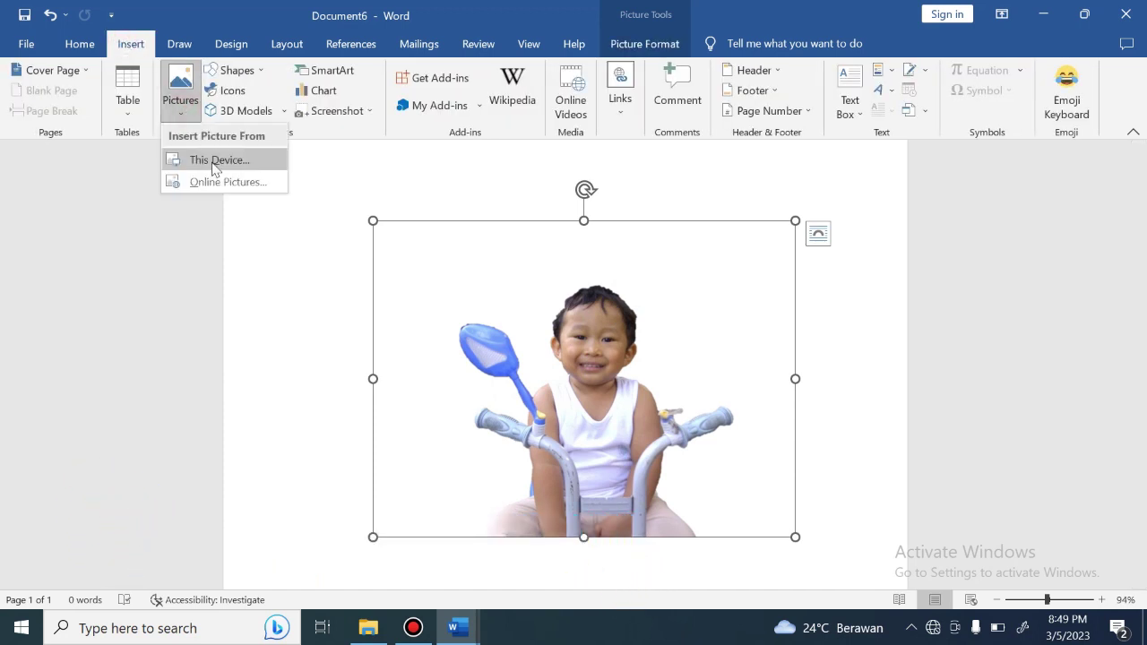
pyautogui.click(212, 161)
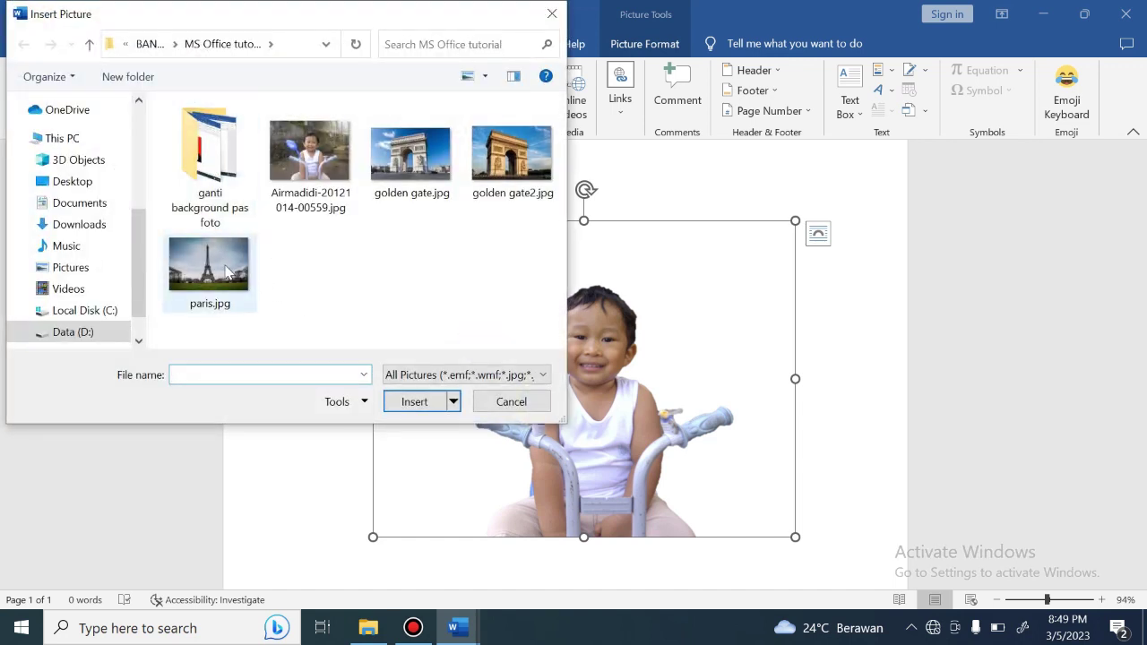
pyautogui.click(224, 272)
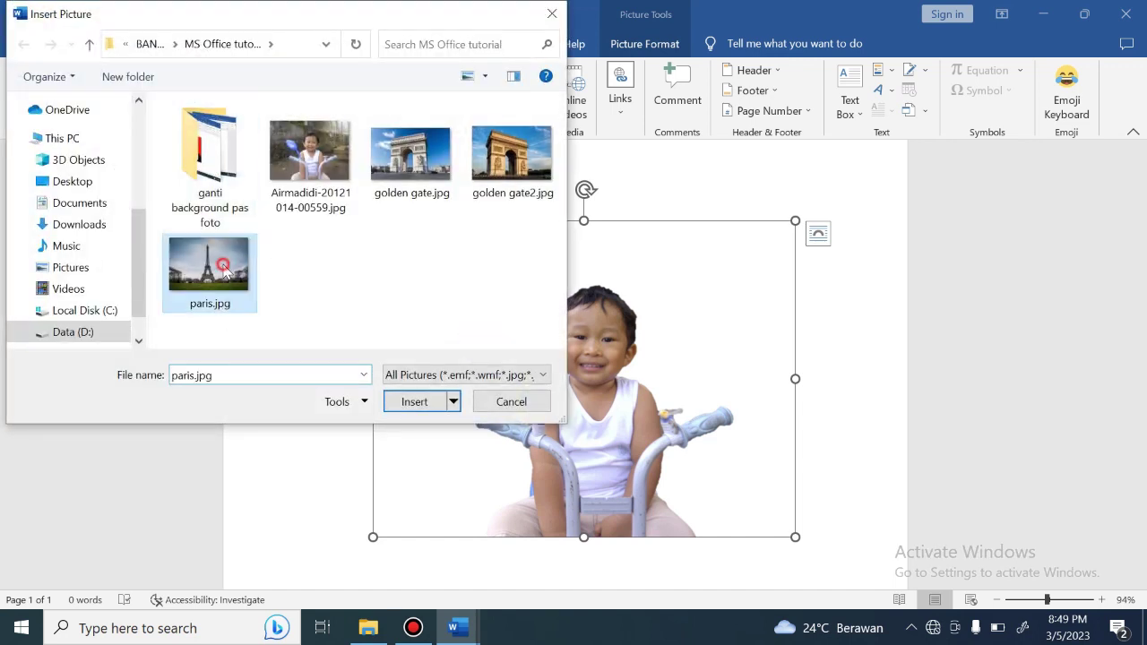
pyautogui.click(414, 401)
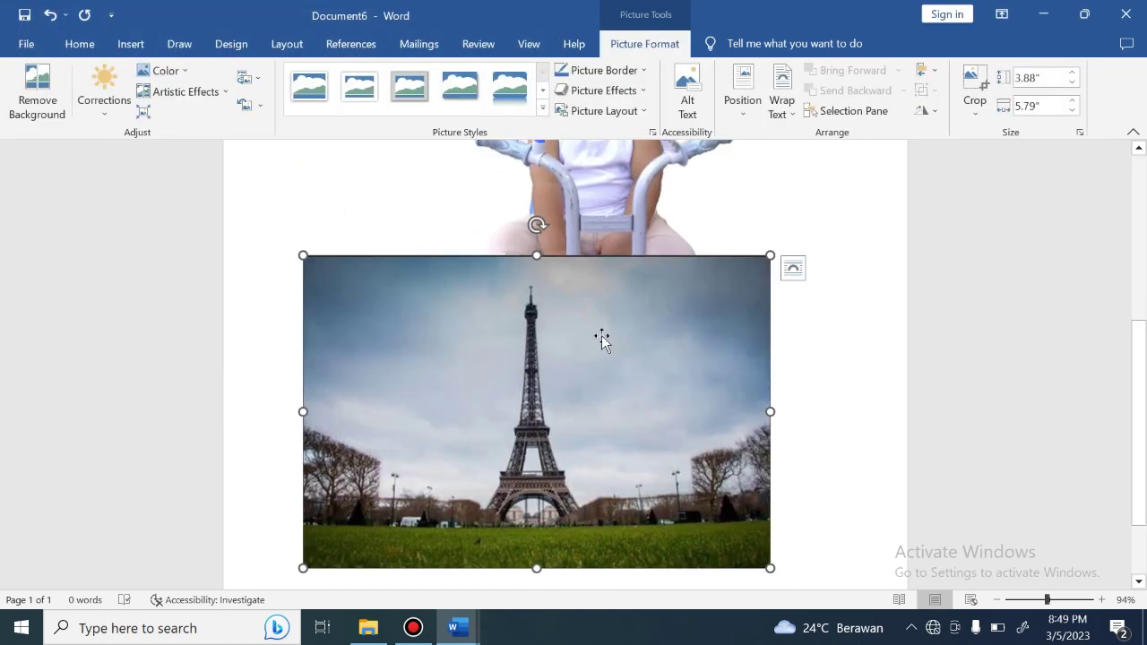
pyautogui.scroll(2, 601, 335)
pyautogui.scroll(-2, 601, 336)
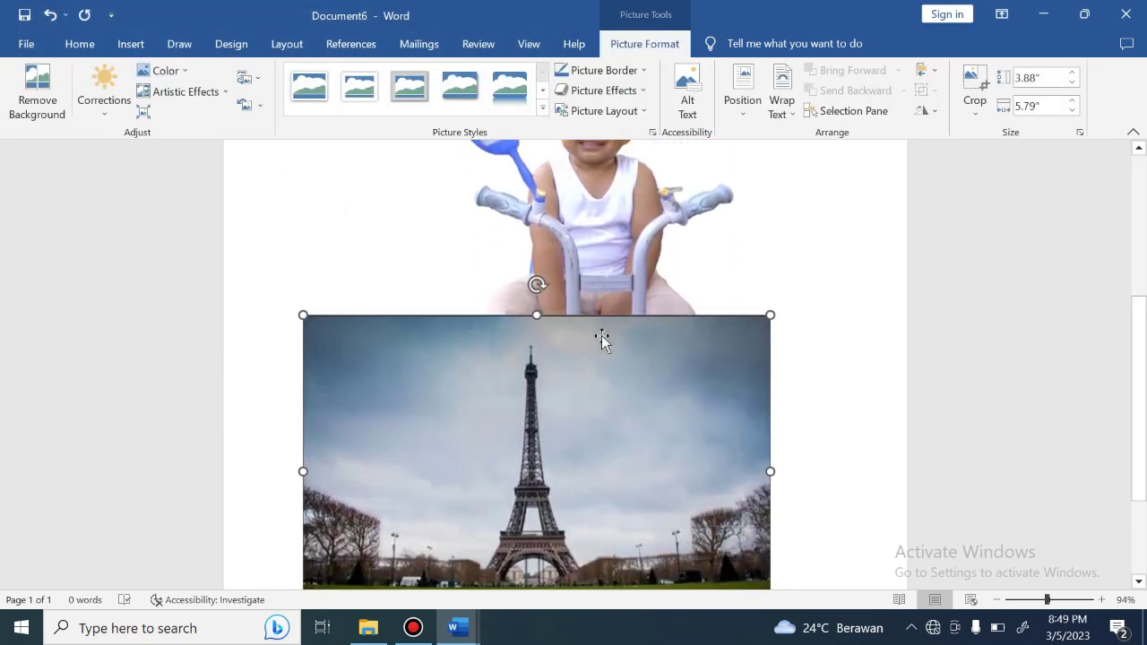
pyautogui.scroll(1, 601, 336)
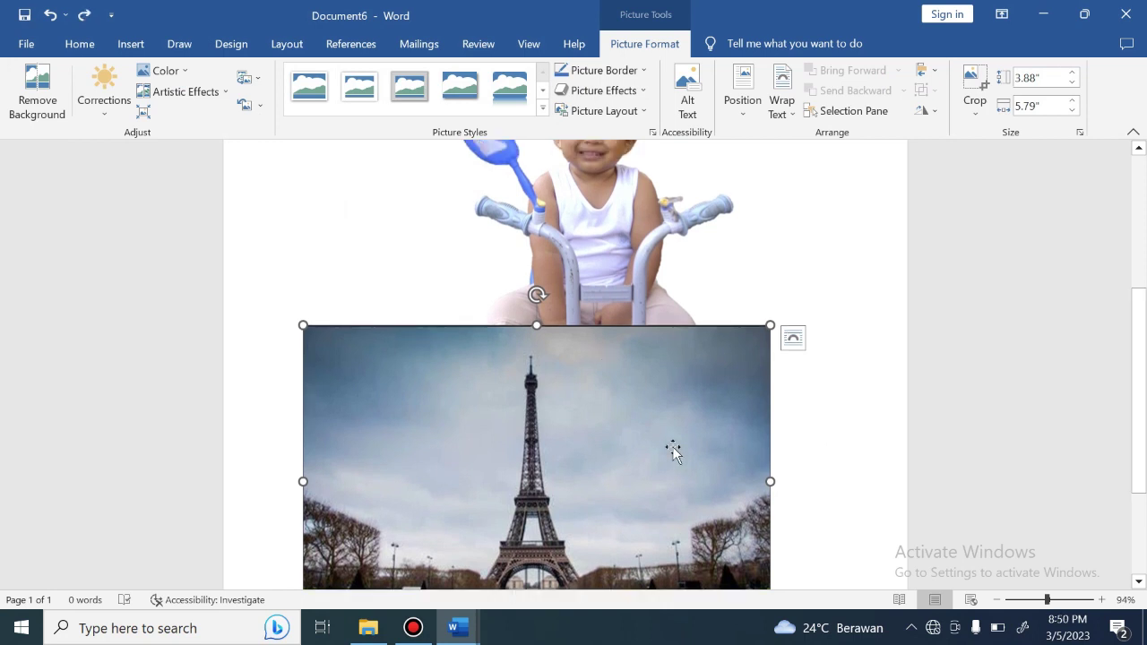
# Float the Eiffel photo Top Left with Square wrapping and reposition both pictures
pyautogui.click(743, 112)
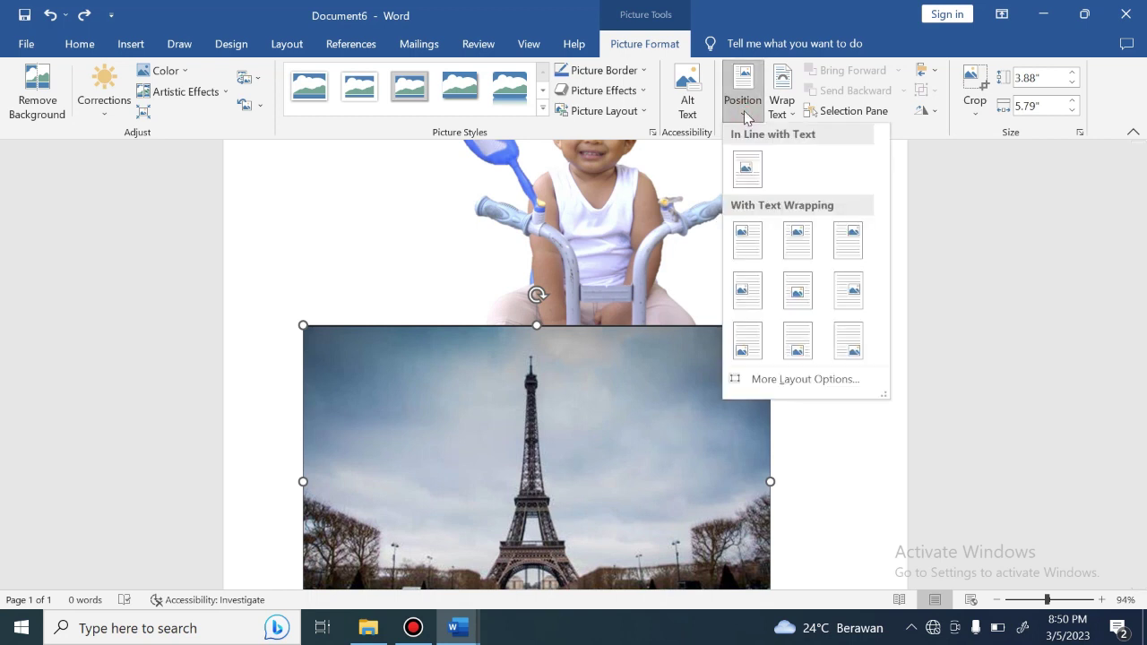
pyautogui.click(749, 252)
pyautogui.moveTo(602, 193)
pyautogui.mouseDown()
pyautogui.moveTo(647, 211)
pyautogui.moveTo(615, 335)
pyautogui.mouseUp()
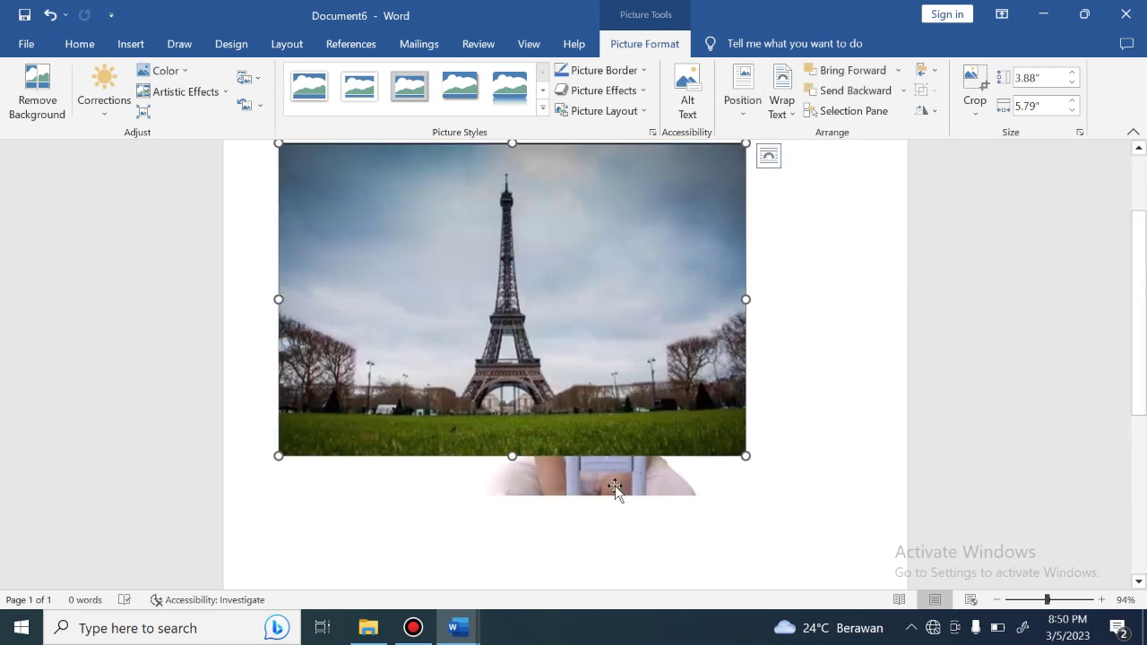
pyautogui.moveTo(614, 489); pyautogui.dragTo(608, 522)
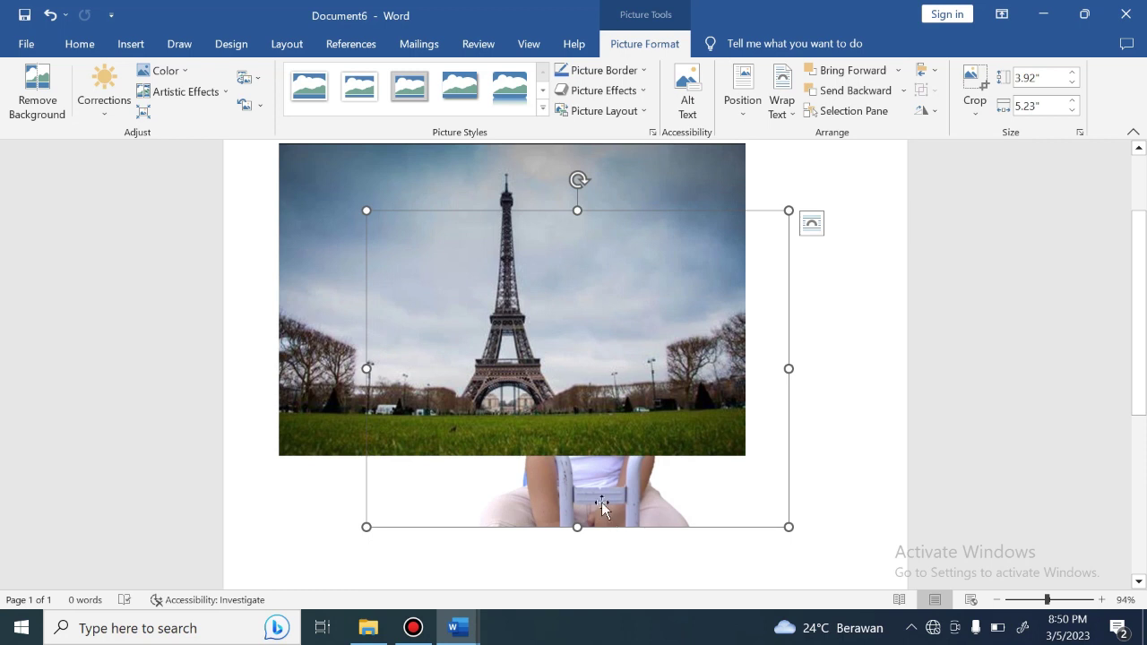
# Copy the child cutout and paste it as a picture over the Eiffel photo
pyautogui.rightClick(602, 509)
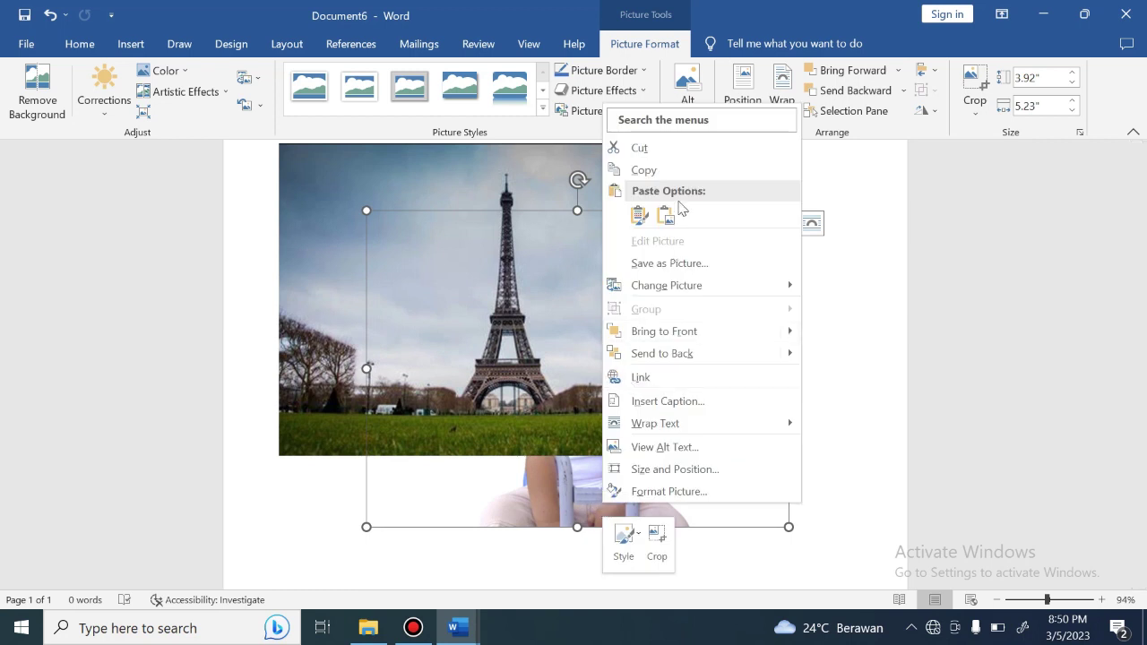
pyautogui.click(660, 169)
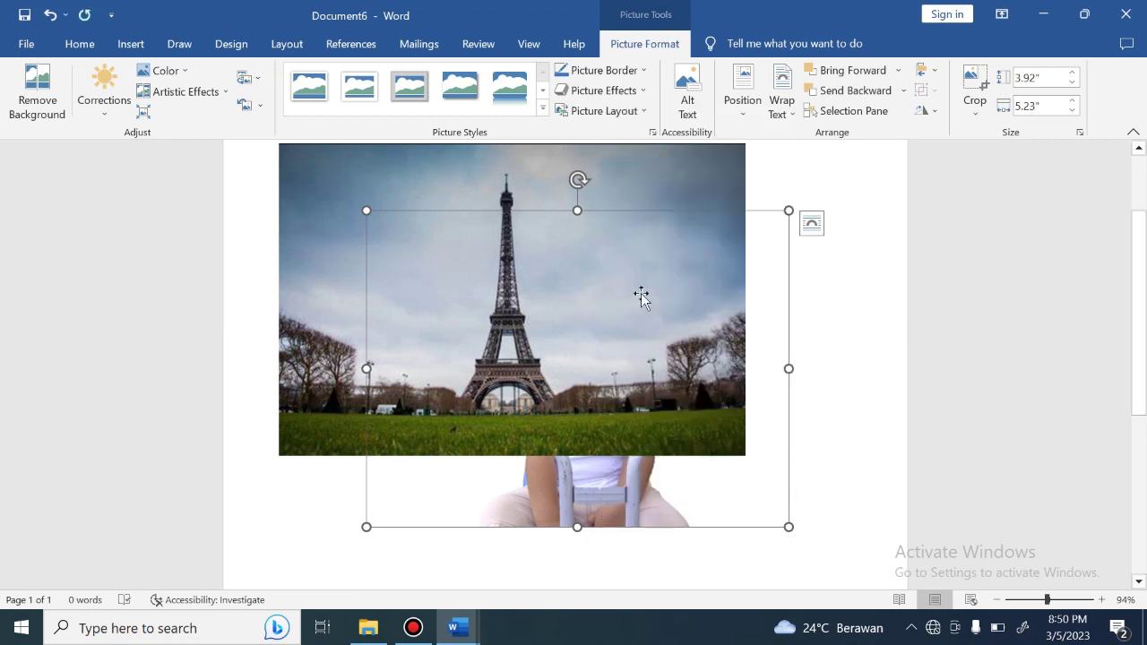
pyautogui.rightClick(502, 280)
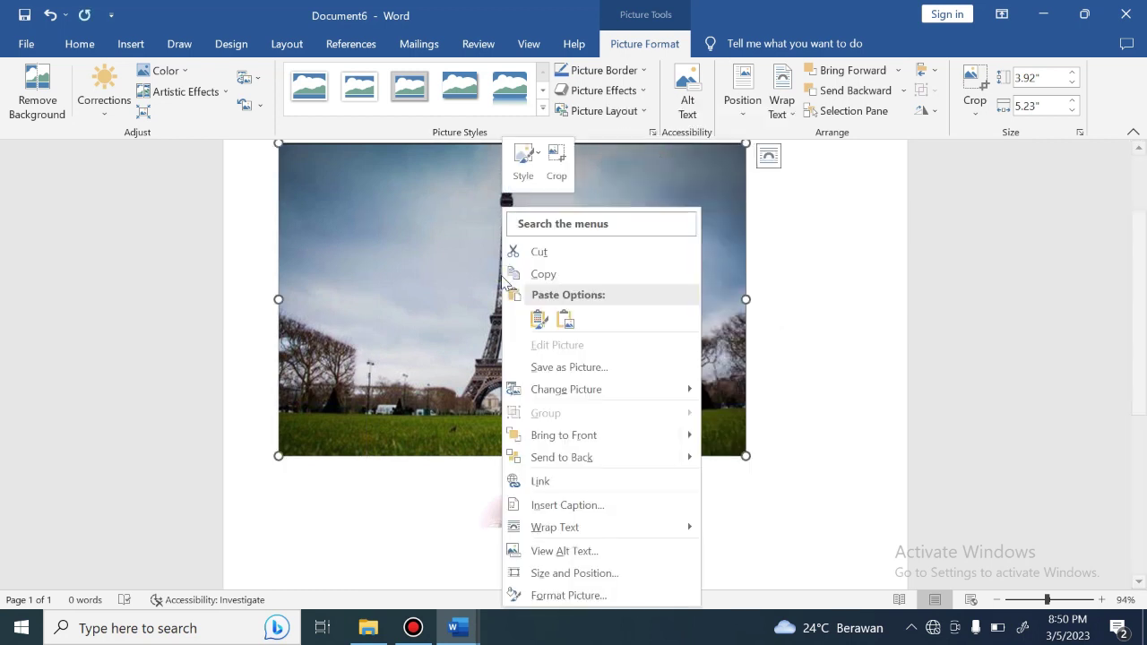
pyautogui.click(565, 321)
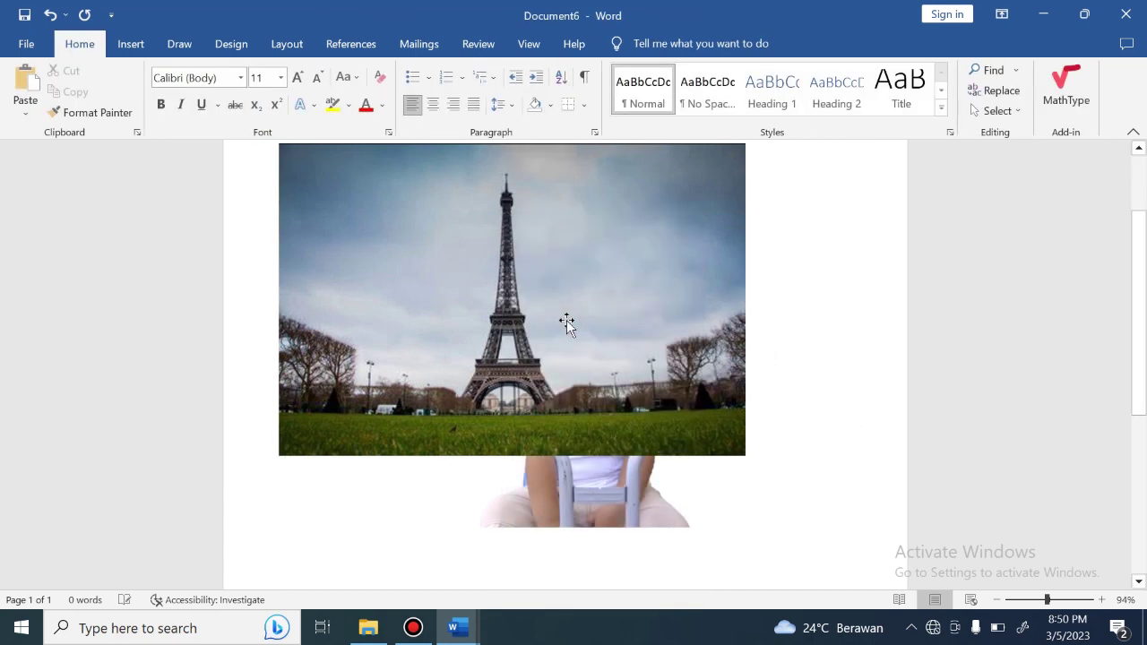
# Set the pasted child picture to Top Center with Square wrapping over the Eiffel photo
pyautogui.scroll(-2, 627, 402)
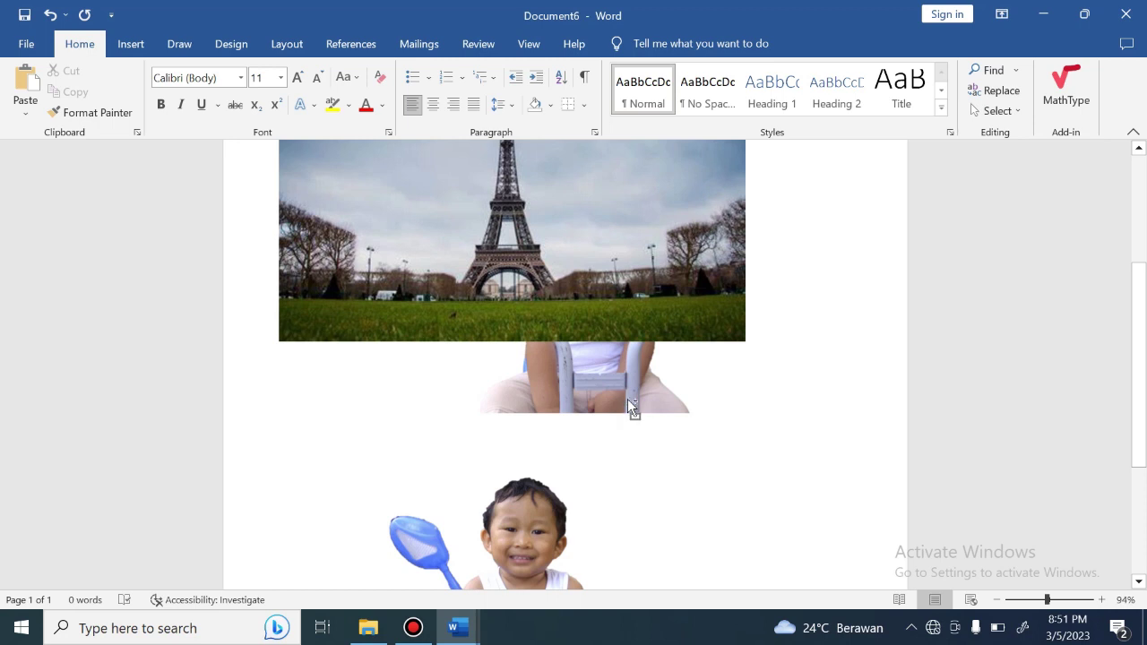
pyautogui.scroll(-2, 627, 398)
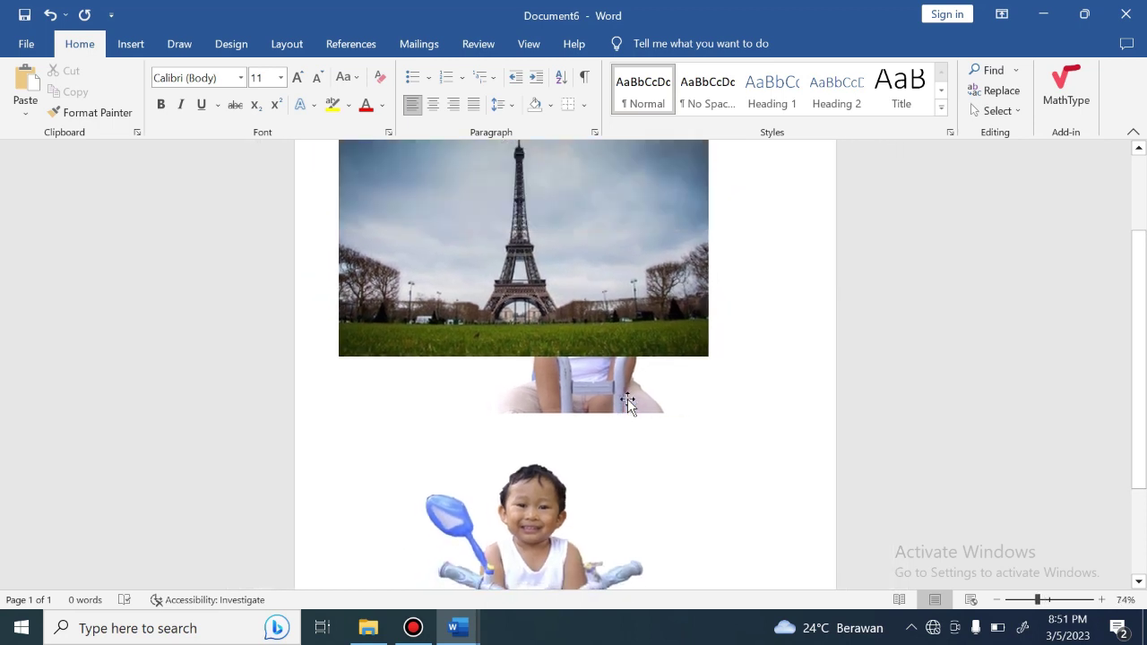
pyautogui.moveTo(627, 399); pyautogui.dragTo(543, 498)
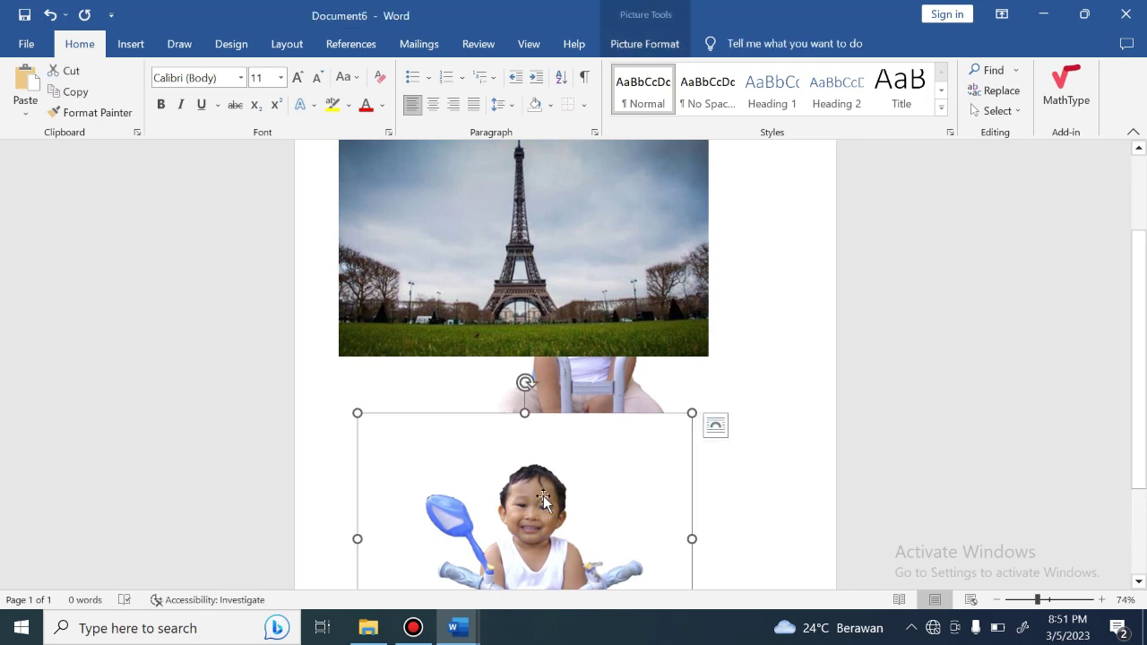
pyautogui.click(638, 45)
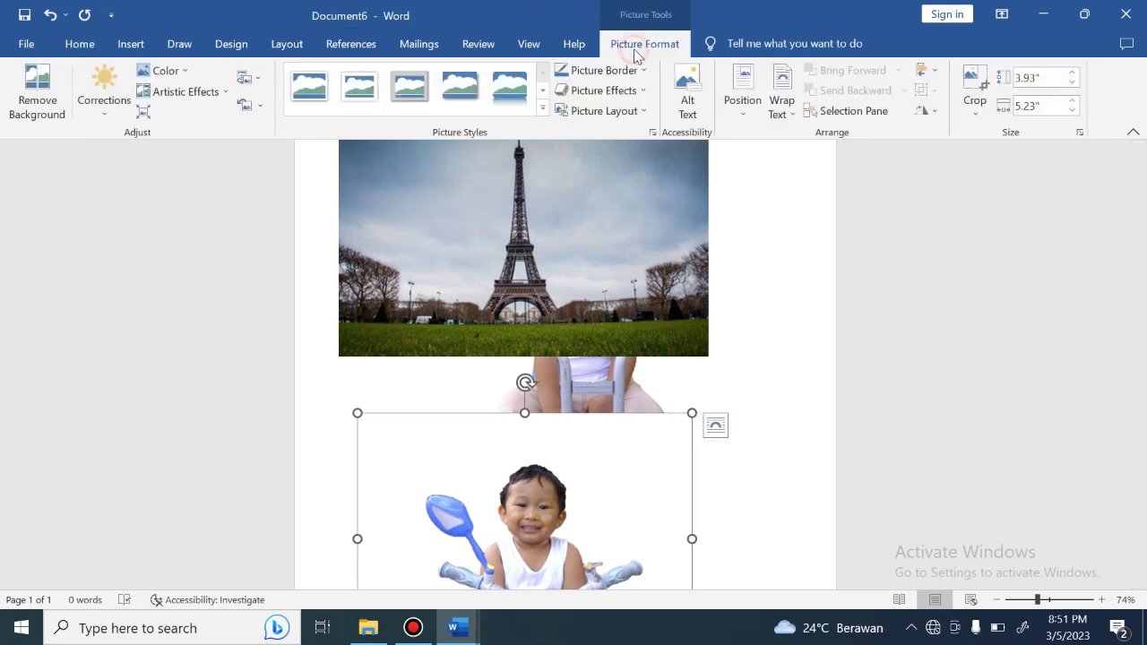
pyautogui.click(742, 105)
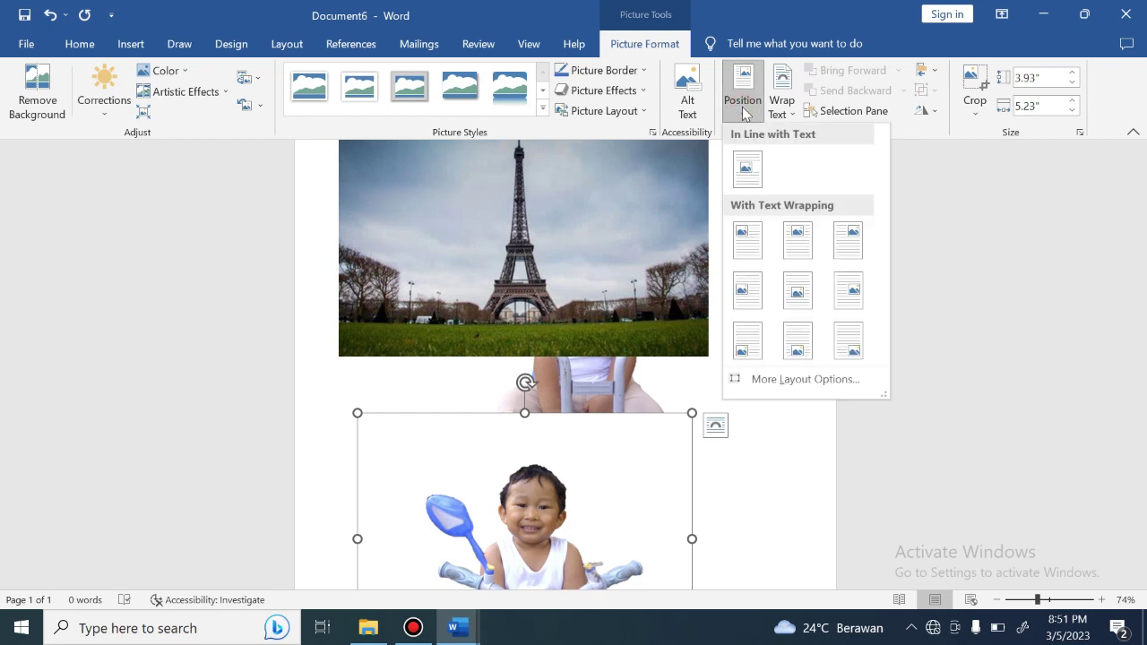
pyautogui.click(792, 240)
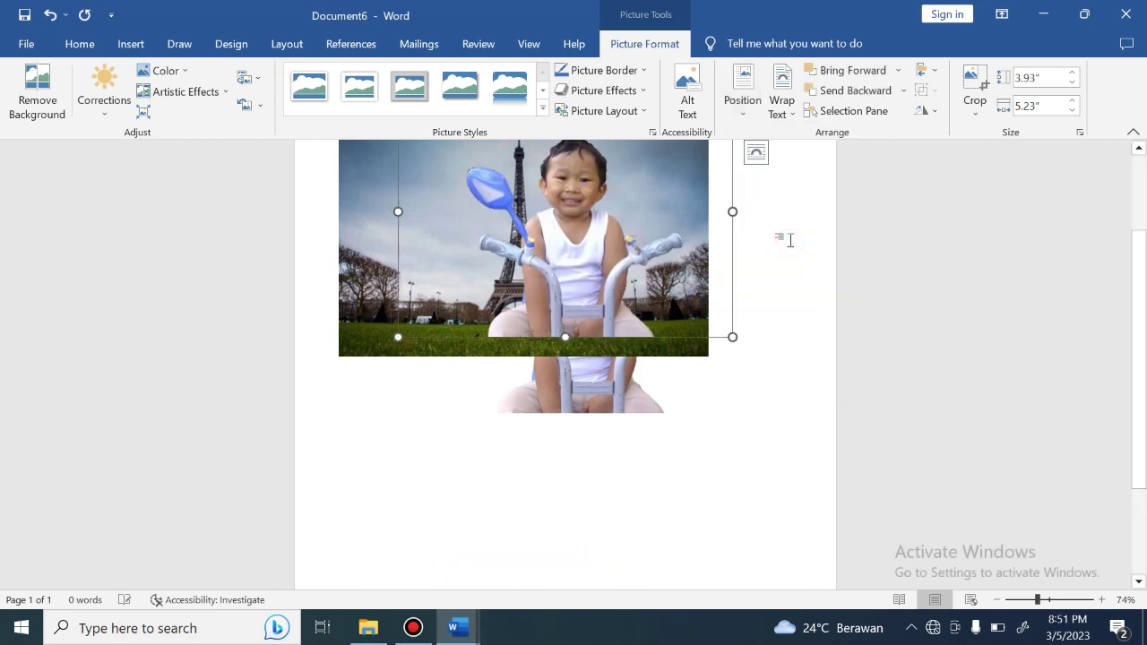
pyautogui.moveTo(636, 264); pyautogui.dragTo(641, 264)
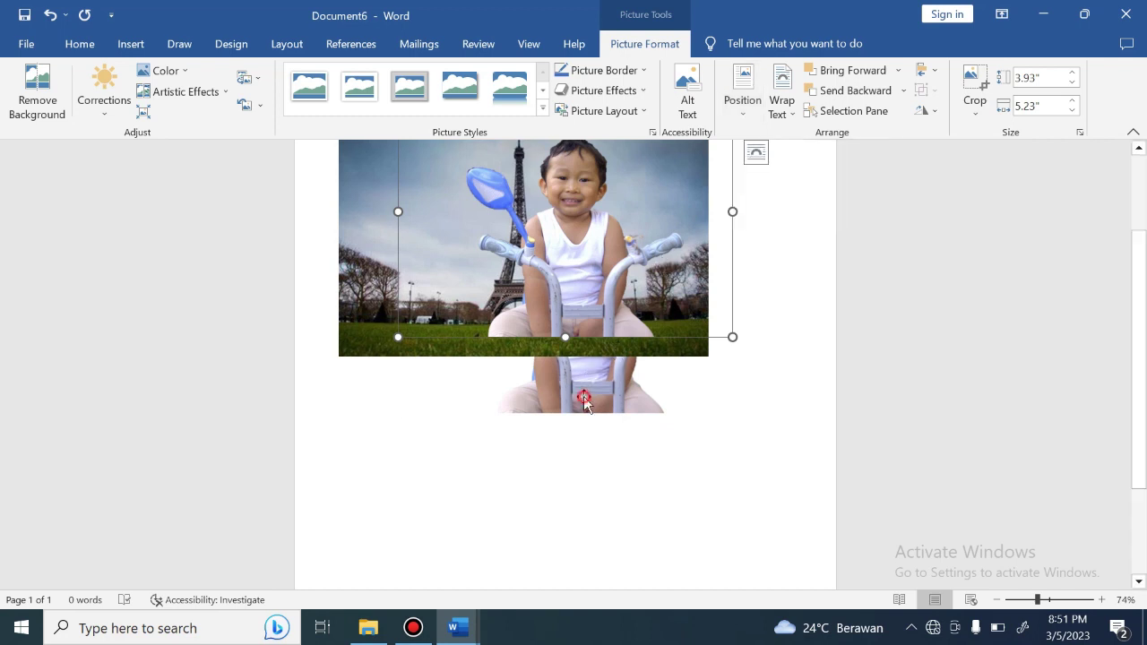
pyautogui.click(582, 401)
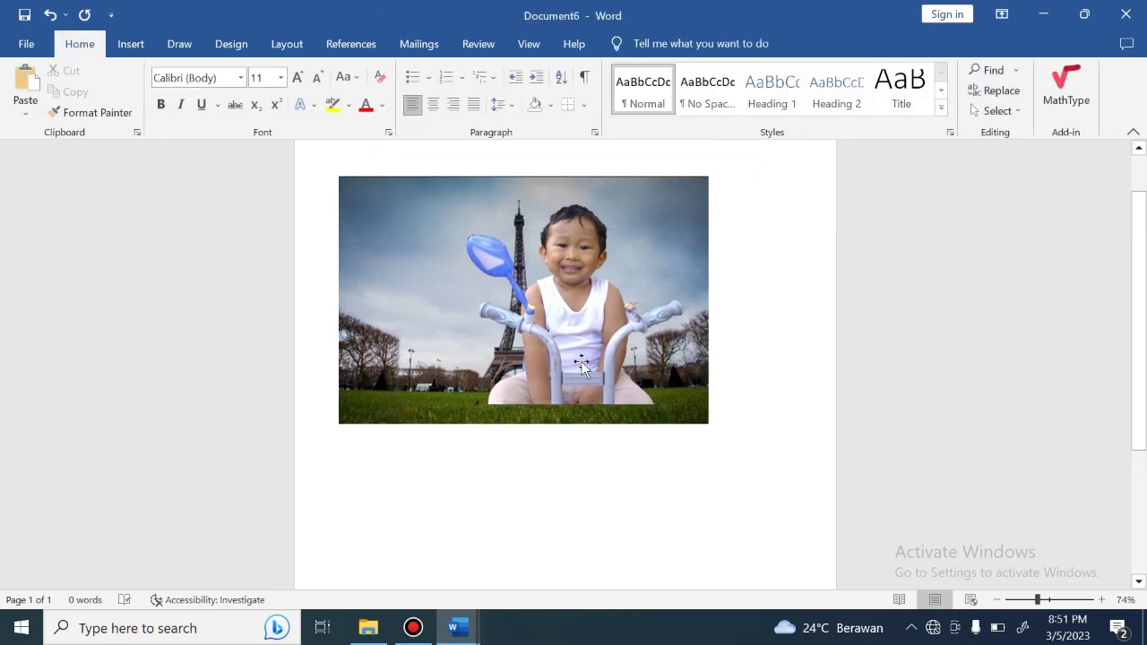
# Shrink the child picture to about 1.9 by 2.53 inches and place it on the bottom-right grass
pyautogui.click(570, 314)
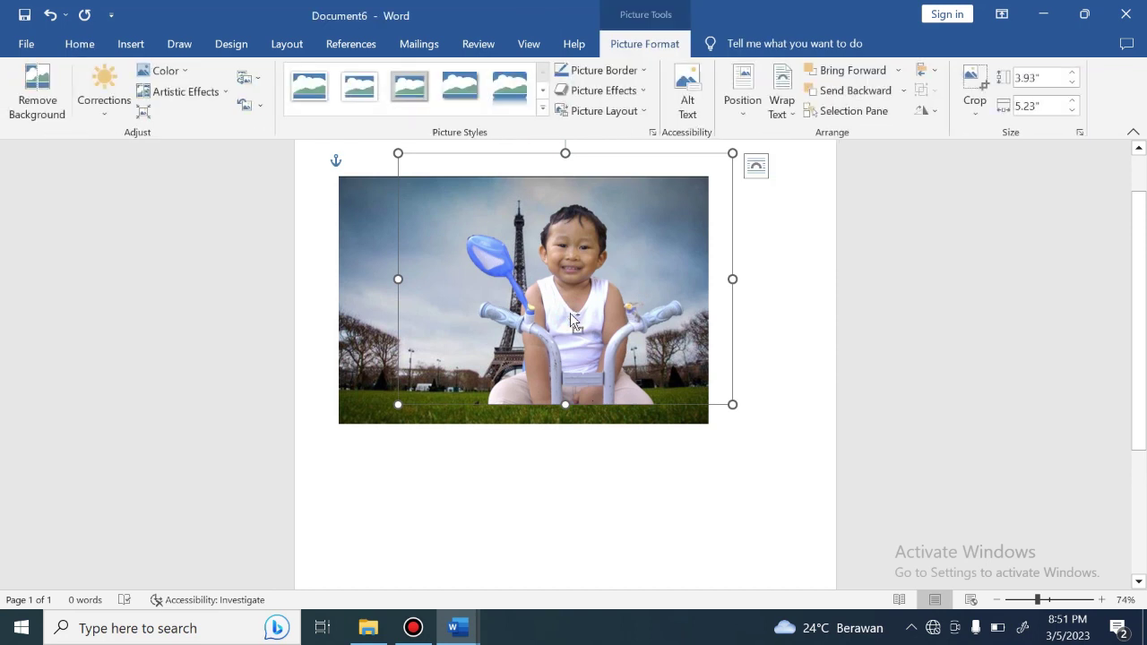
pyautogui.keyDown('ctrl'); pyautogui.scroll(3, 570, 314); pyautogui.keyUp('ctrl')
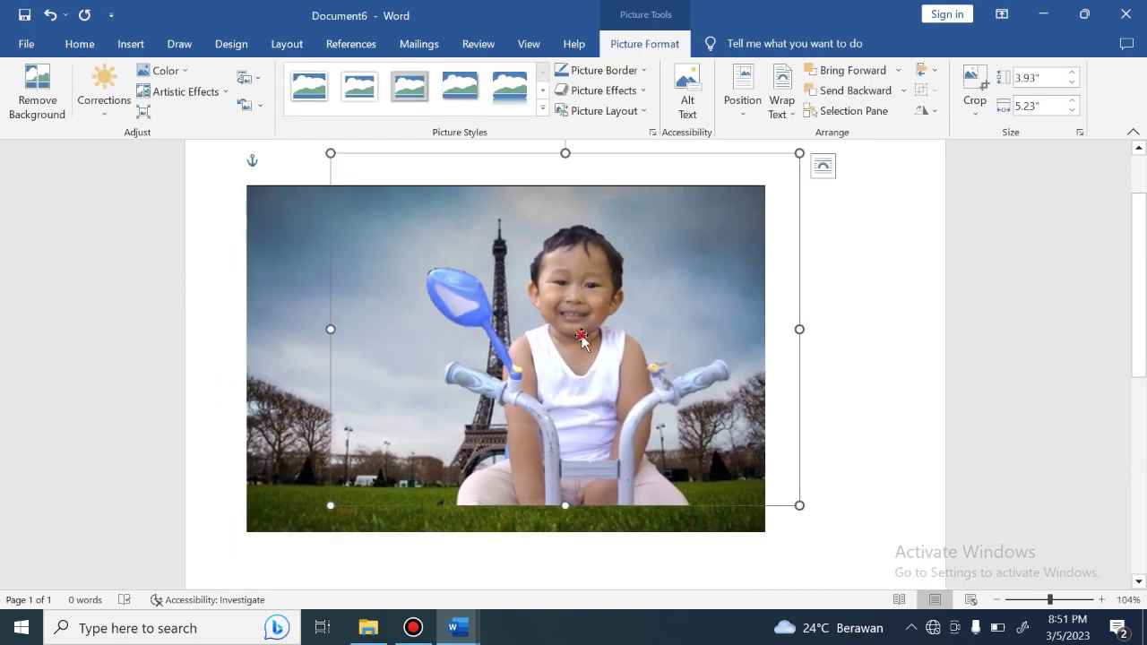
pyautogui.click(794, 153)
pyautogui.moveTo(795, 153); pyautogui.dragTo(558, 334)
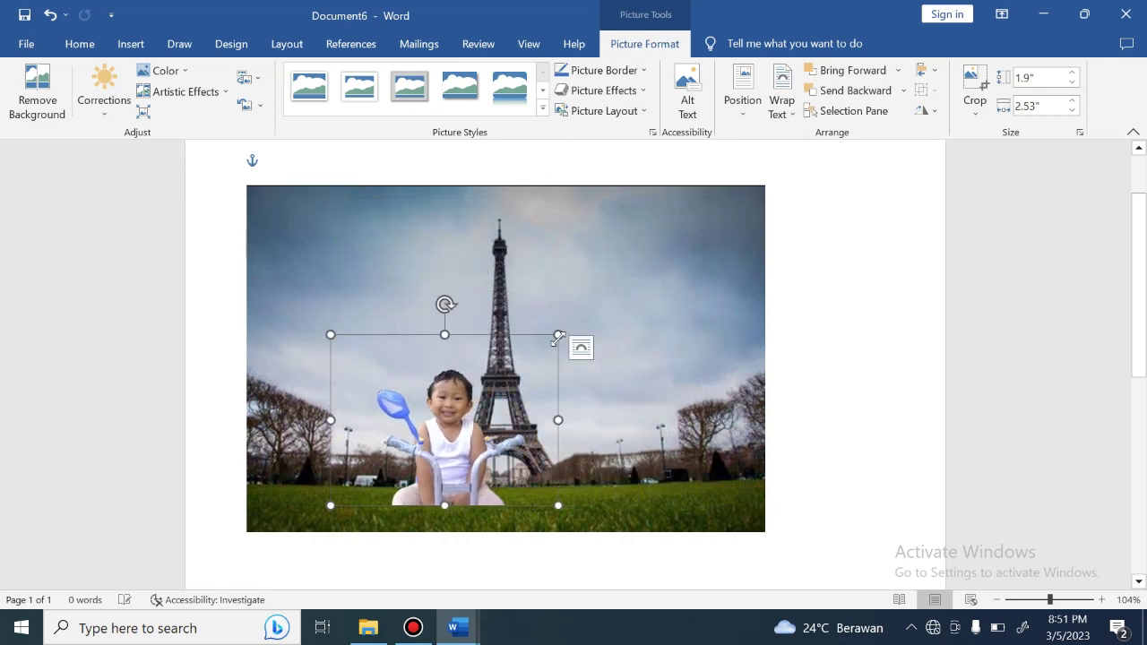
pyautogui.moveTo(427, 453)
pyautogui.mouseDown()
pyautogui.moveTo(547, 454)
pyautogui.moveTo(603, 477)
pyautogui.mouseUp()
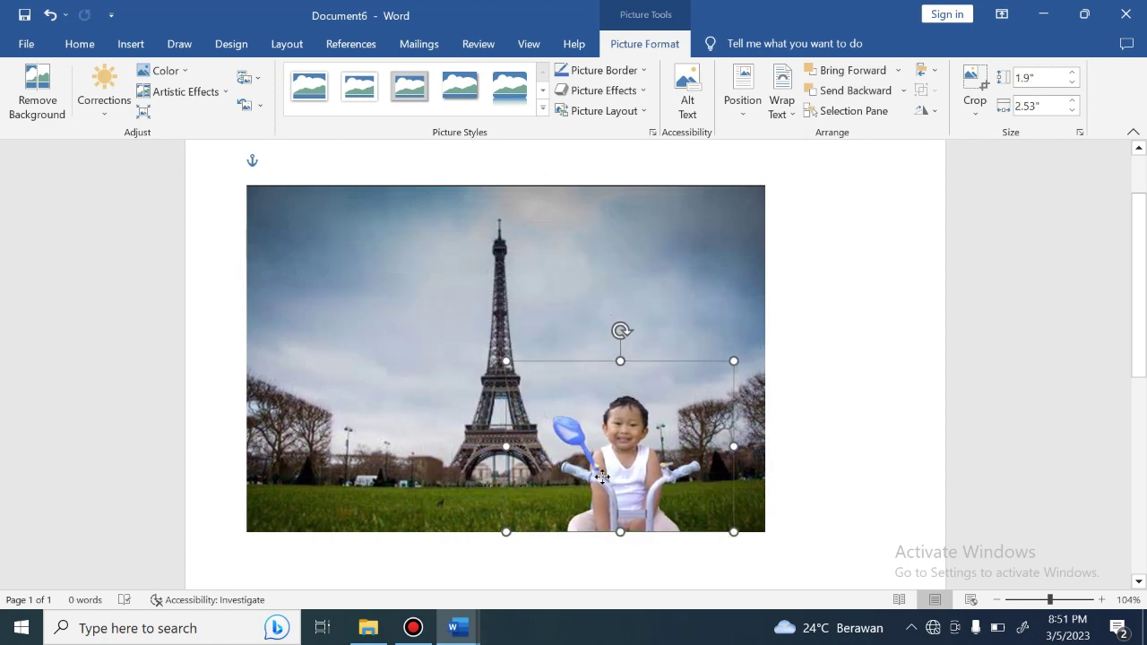
pyautogui.click(667, 332)
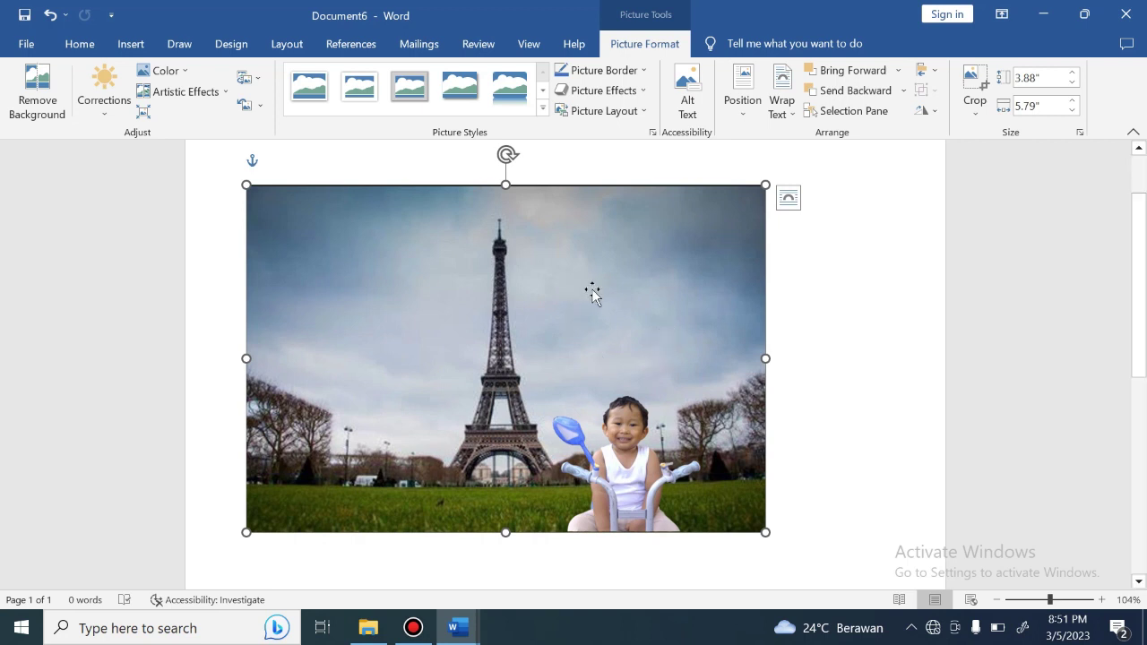
# Select the Eiffel photo and the child picture together and group them
pyautogui.moveTo(593, 294)
pyautogui.mouseDown()
pyautogui.moveTo(579, 287)
pyautogui.moveTo(588, 289)
pyautogui.mouseUp()
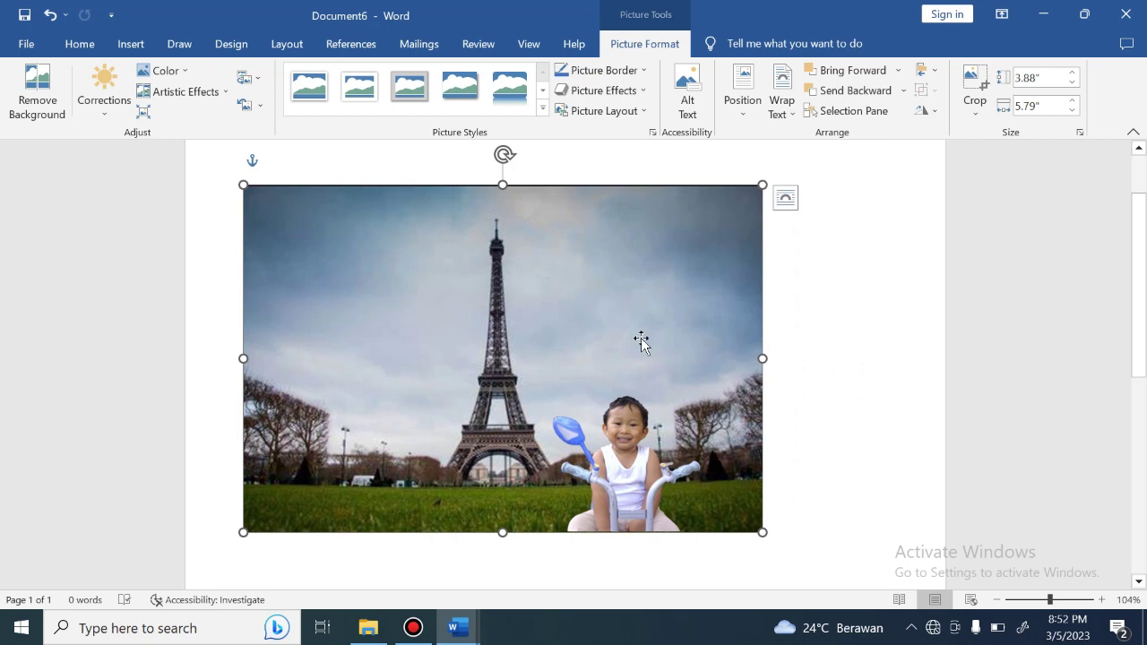
pyautogui.keyDown('ctrl'); pyautogui.click(622, 438); pyautogui.keyUp('ctrl')
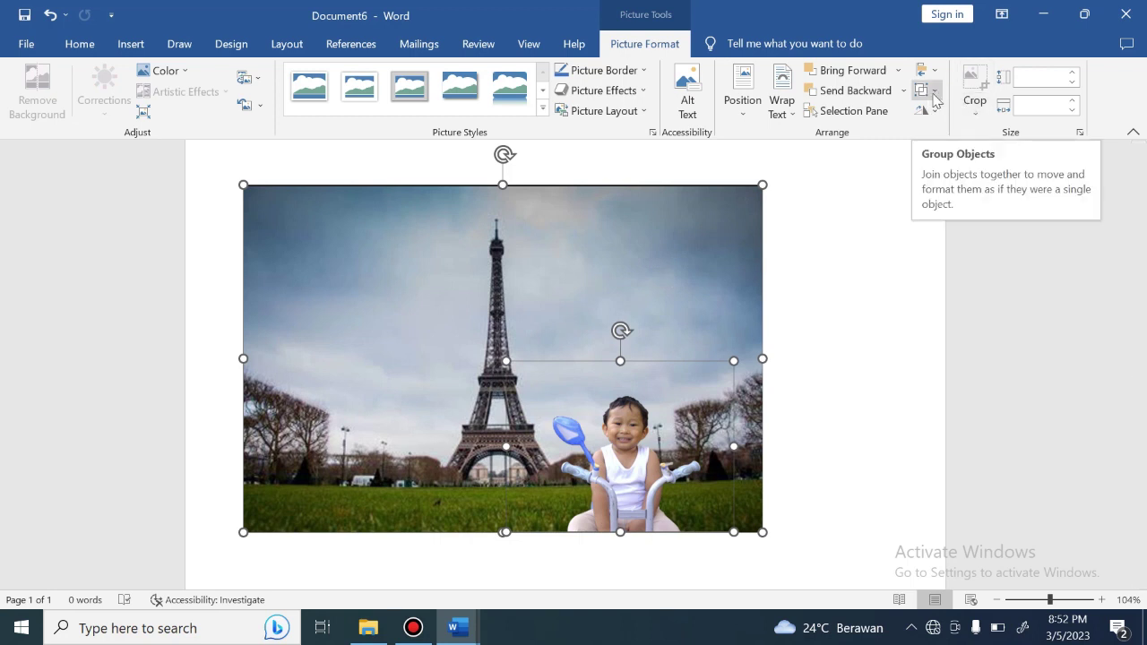
pyautogui.click(934, 93)
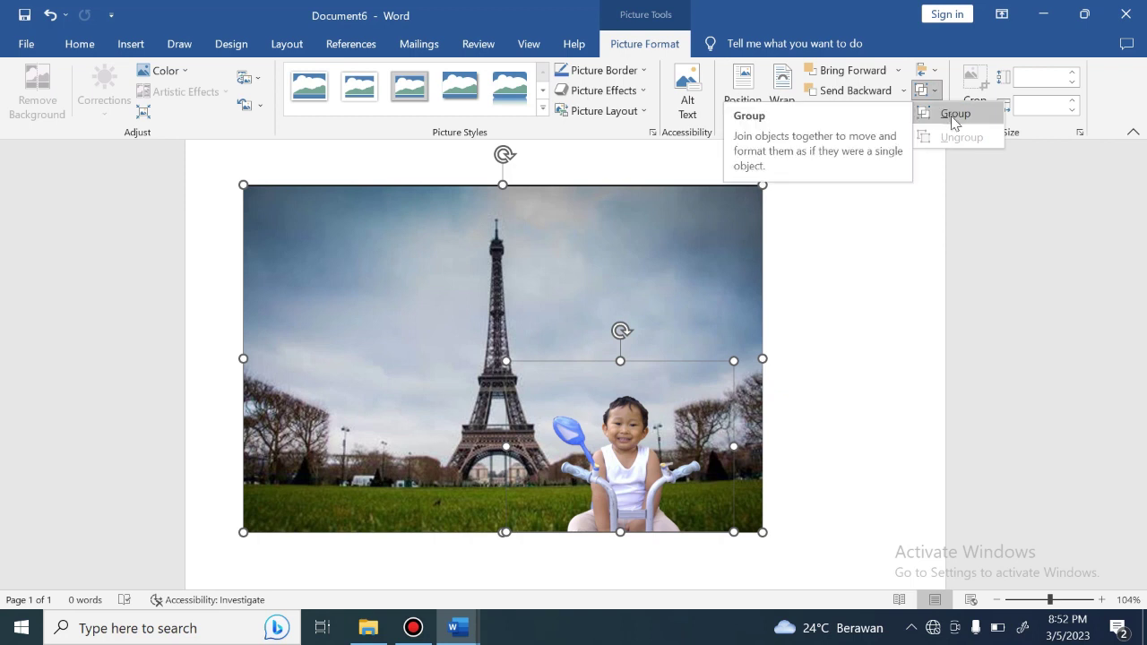
pyautogui.click(953, 117)
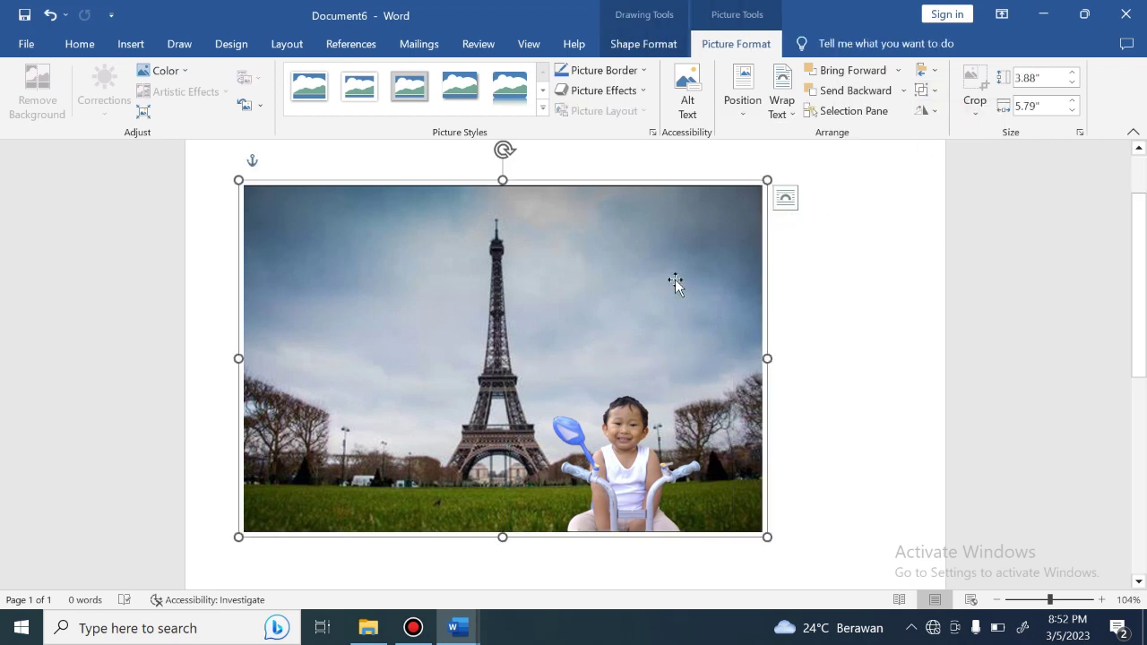
# Nudge the grouped 3.88 by 5.79 inch picture a little to the right
pyautogui.moveTo(675, 283); pyautogui.dragTo(746, 299)
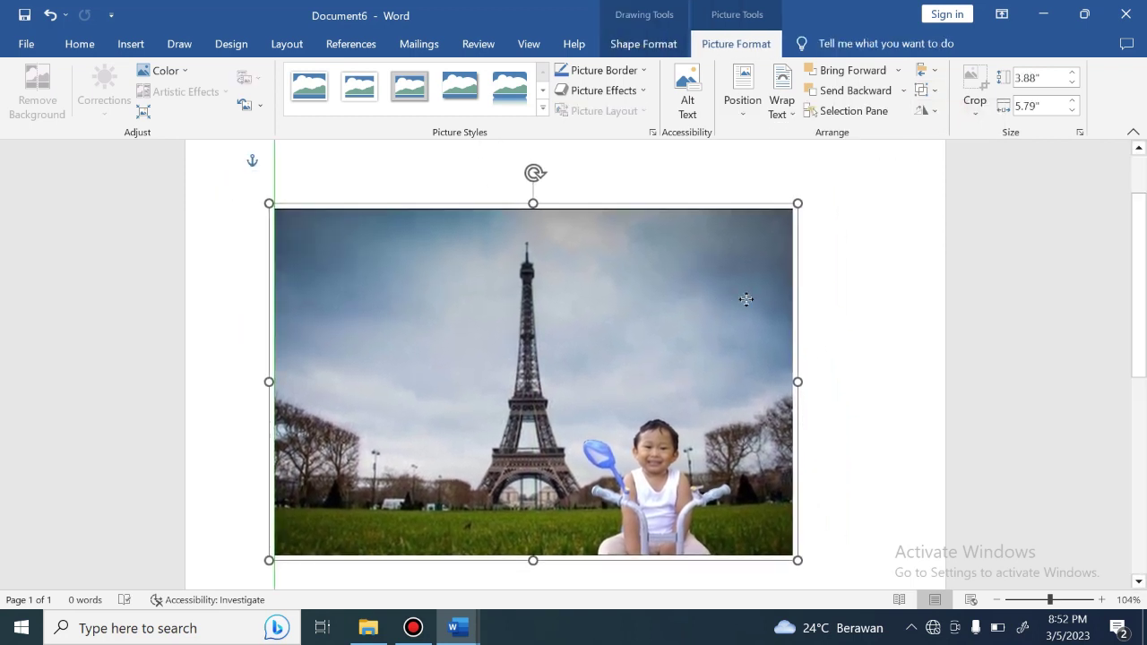
pyautogui.moveTo(746, 299); pyautogui.dragTo(740, 291)
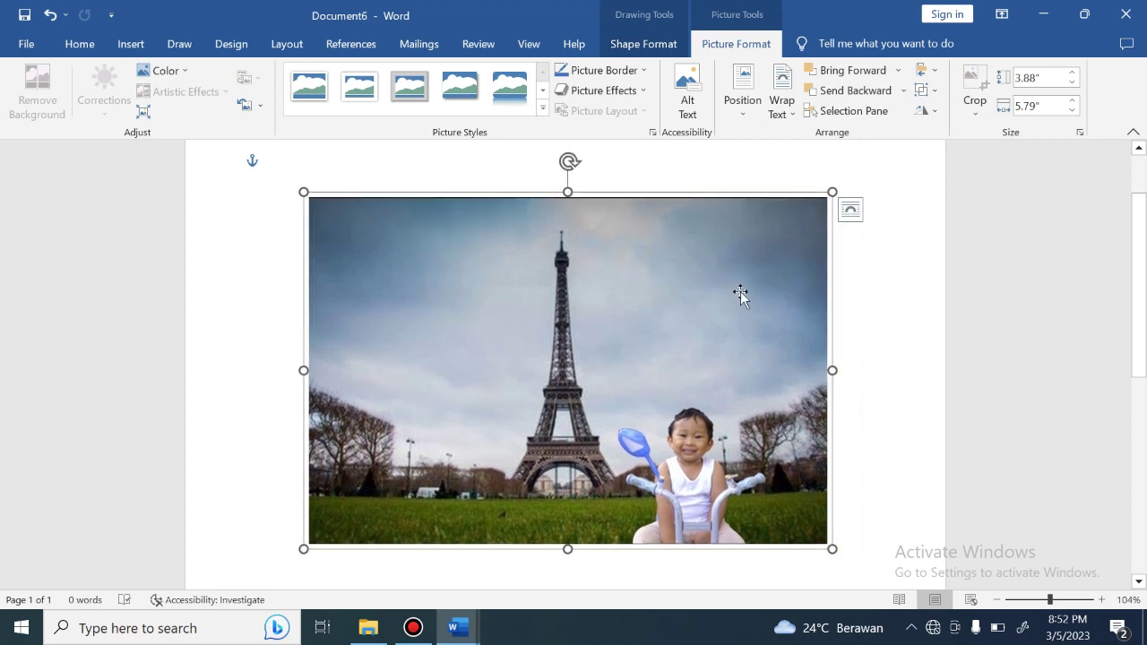